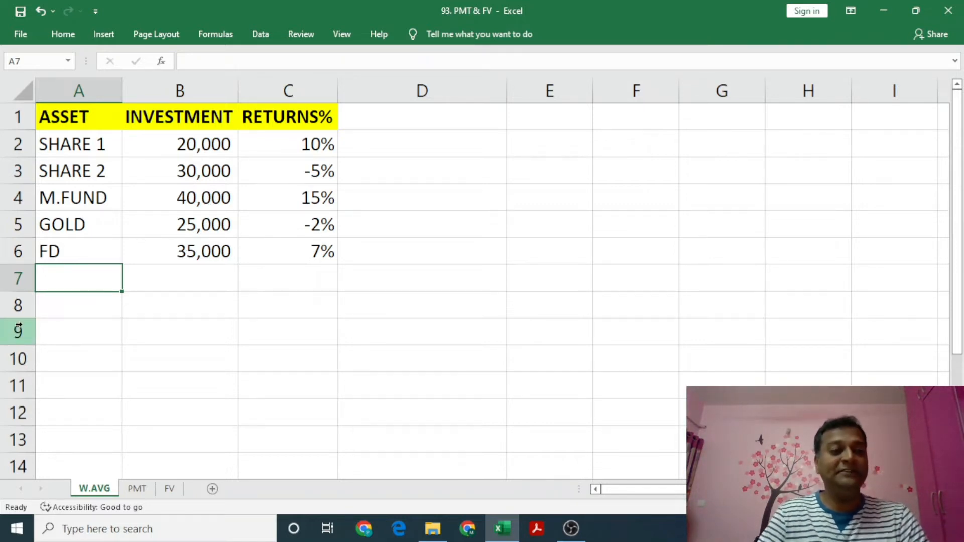
Step: Review the asset names in the ASSET column, cells A2 to A6
key(Up)
key(Up)
key(Up)
key(Up)
key(Up)
key(Up)
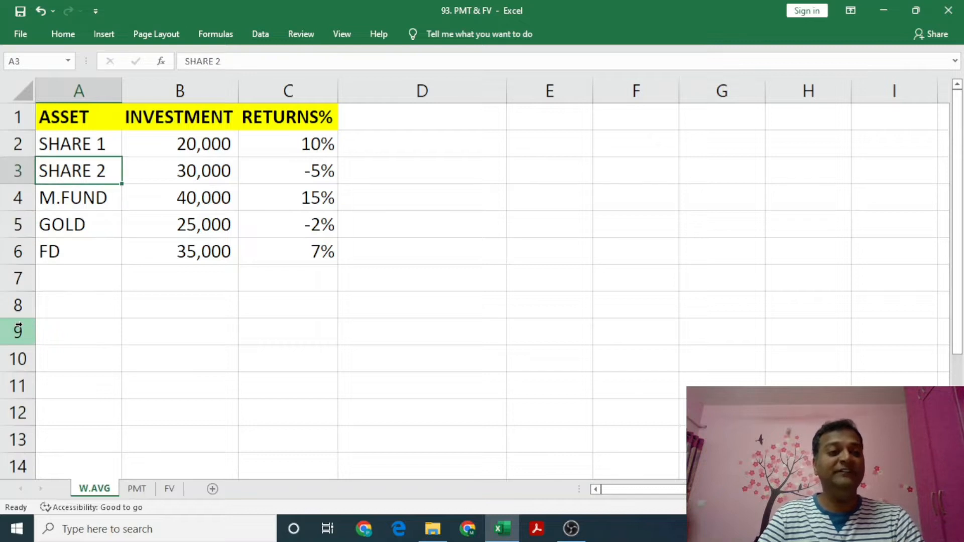
key(Down)
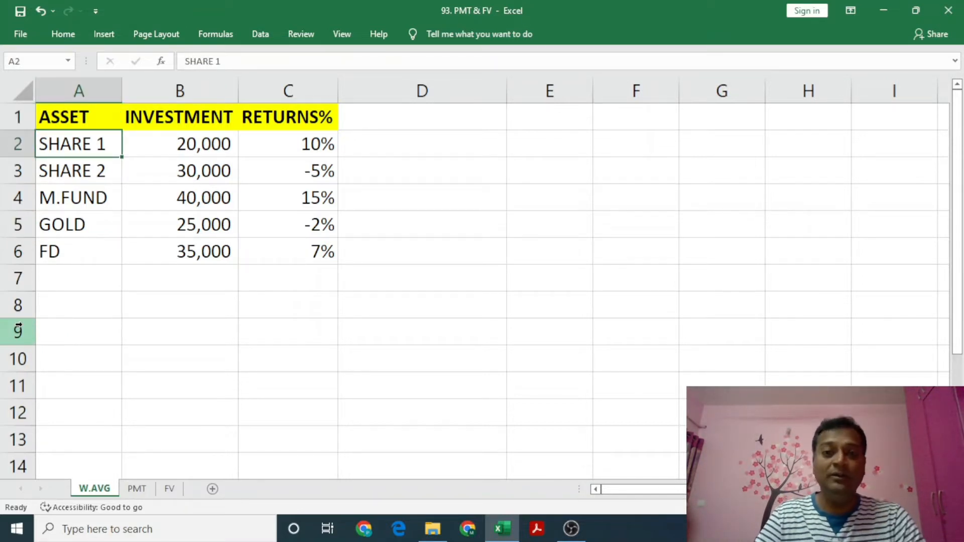
key(Down)
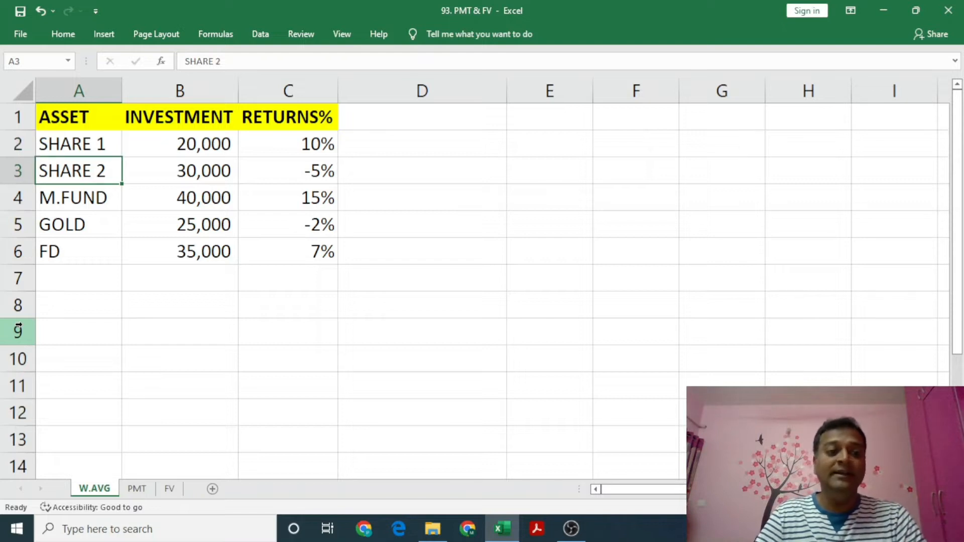
key(Up)
key(shift+Down)
key(shift+Down)
key(shift+Down)
key(shift+Down)
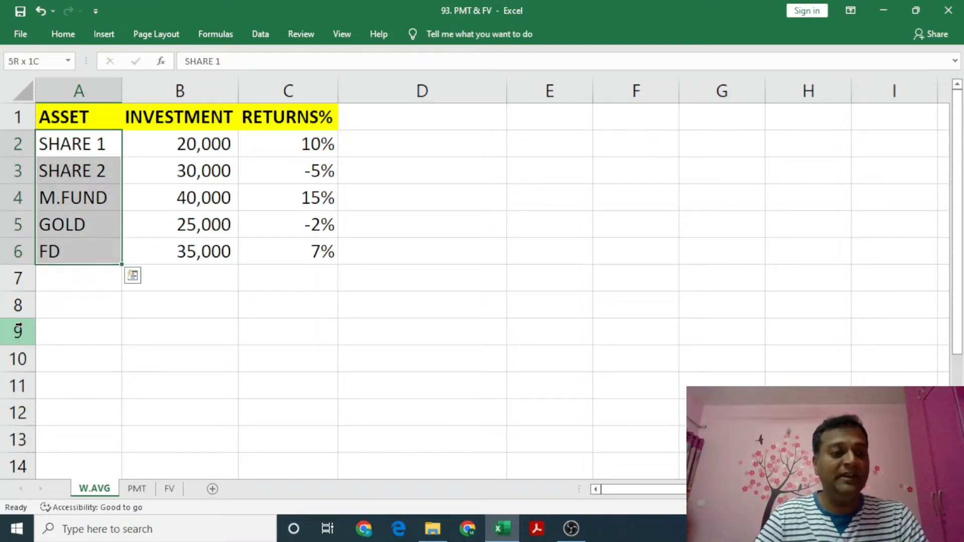
key(Down)
key(Up)
key(shift+Down)
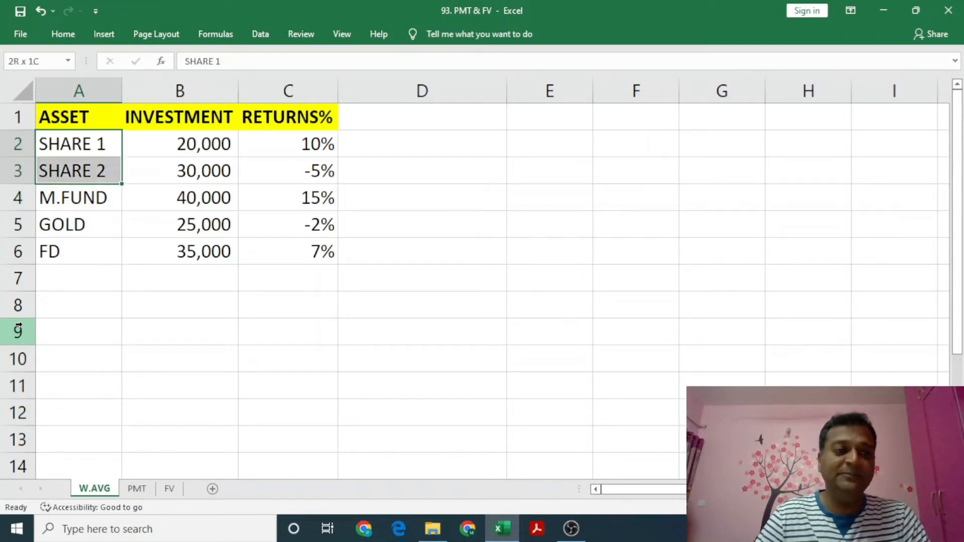
key(shift+Down)
key(shift+Down)
key(shift+Down)
key(Up)
key(Down)
Step: Review each asset's investment amount in B2:B6 and its return percentage in C2:C6
key(Right)
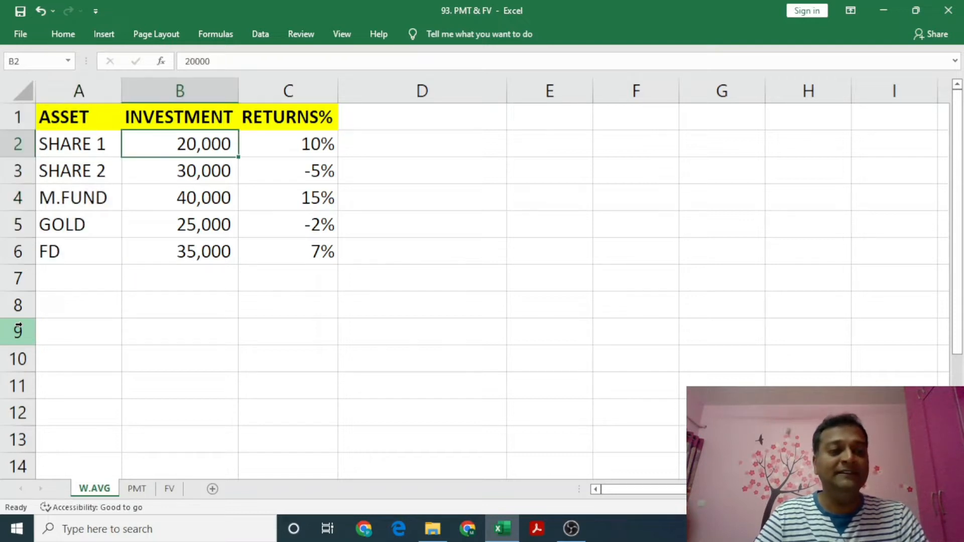
key(Down)
key(Up)
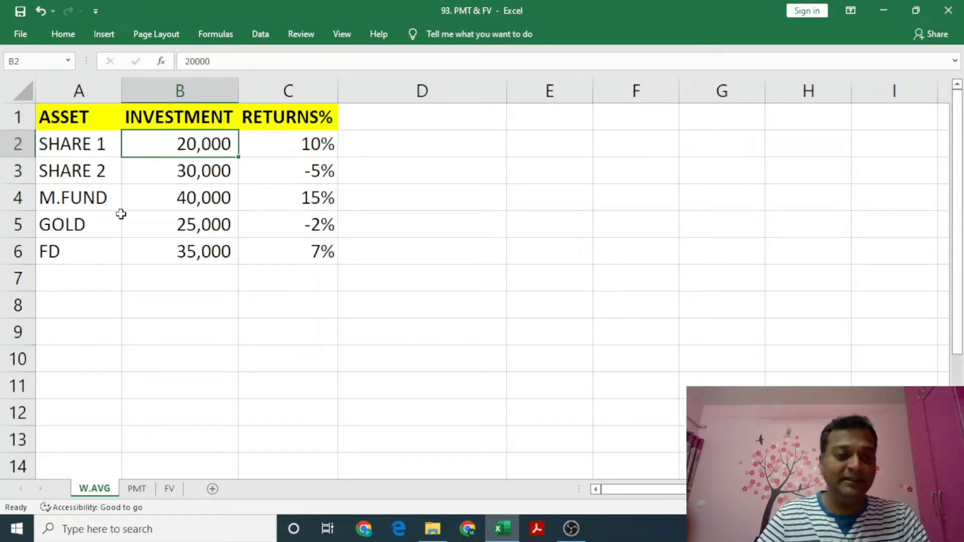
drag(167, 145, 180, 250)
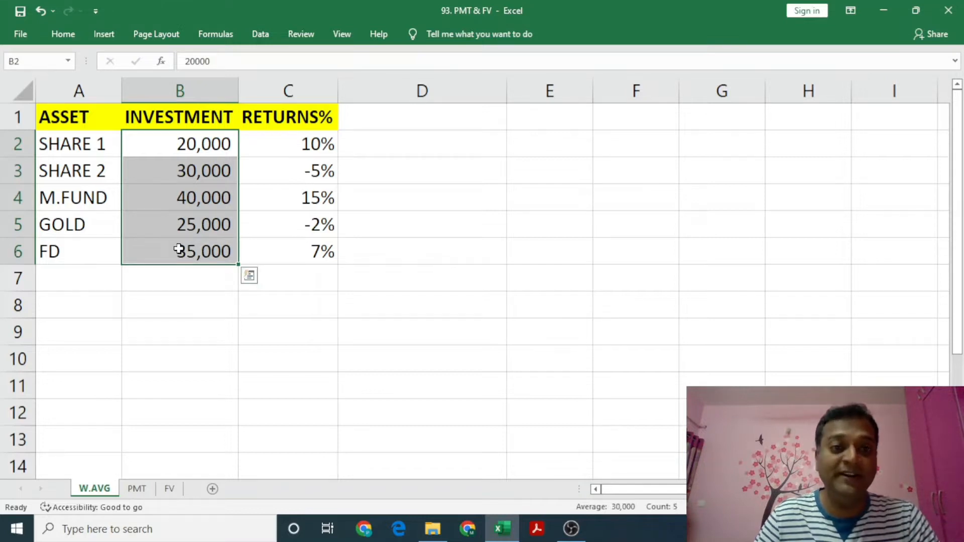
click(278, 143)
click(276, 169)
click(270, 152)
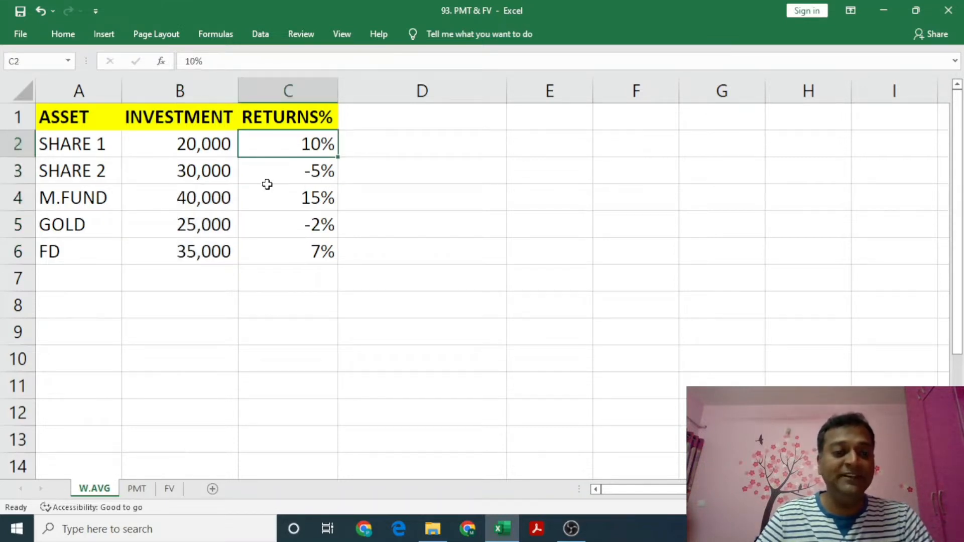
click(267, 170)
click(266, 204)
click(270, 229)
click(264, 250)
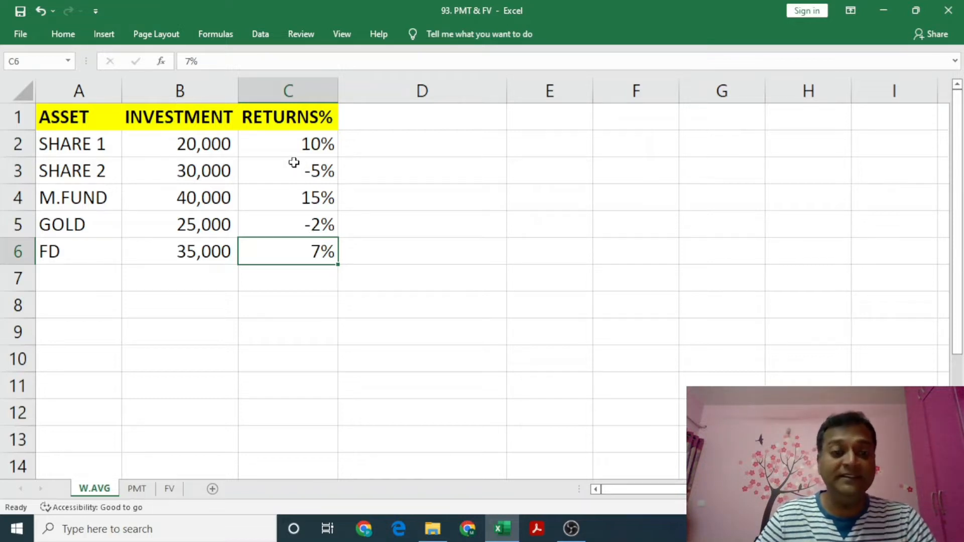
drag(307, 141, 297, 259)
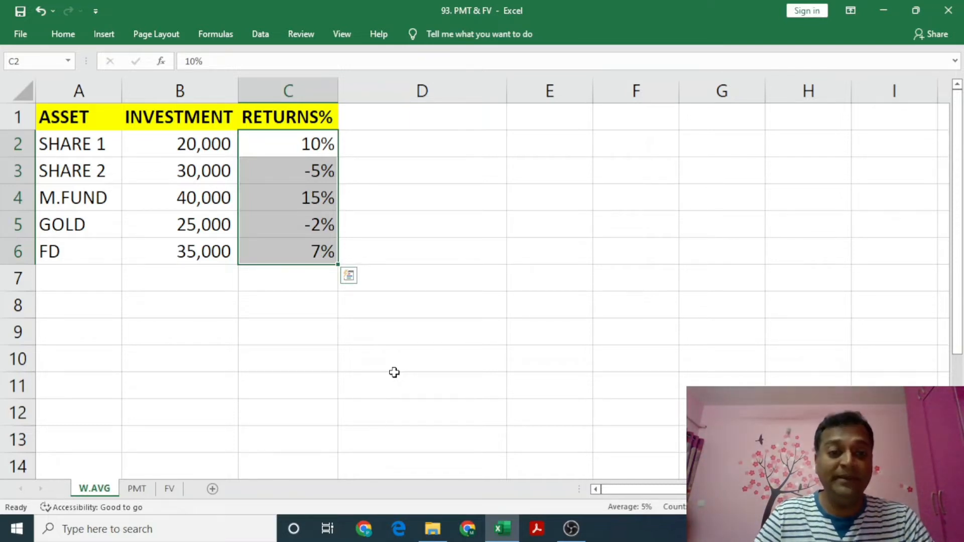
Step: Add the column header ABSOLUTE RETURN in cell D1, beside RETURNS%
key(Right)
key(Up)
text(ABS)
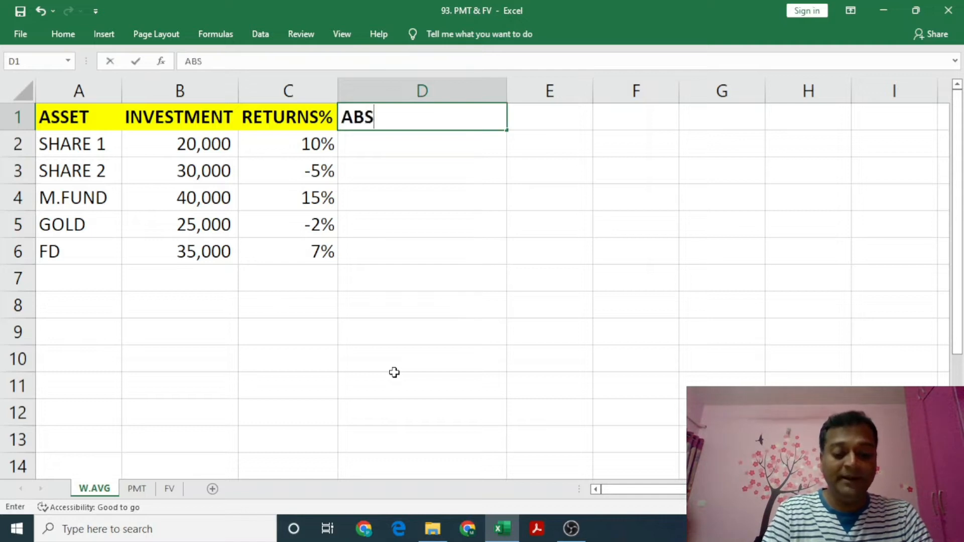
text(OLUTE RETURN)
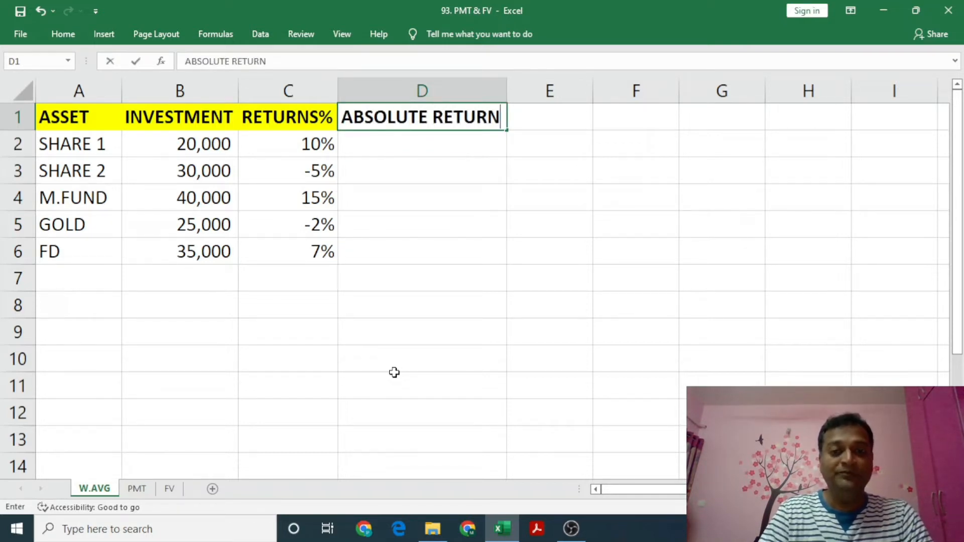
key(Return)
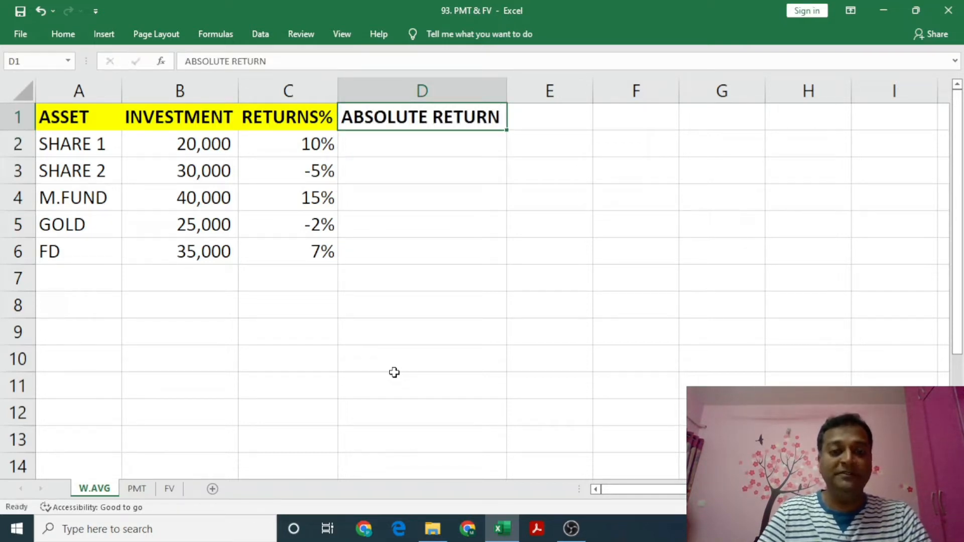
Step: Calculate SHARE 1's absolute return in D2 with =B2*C2 and fill the formula down to D6
text(=)
key(Left)
key(Left)
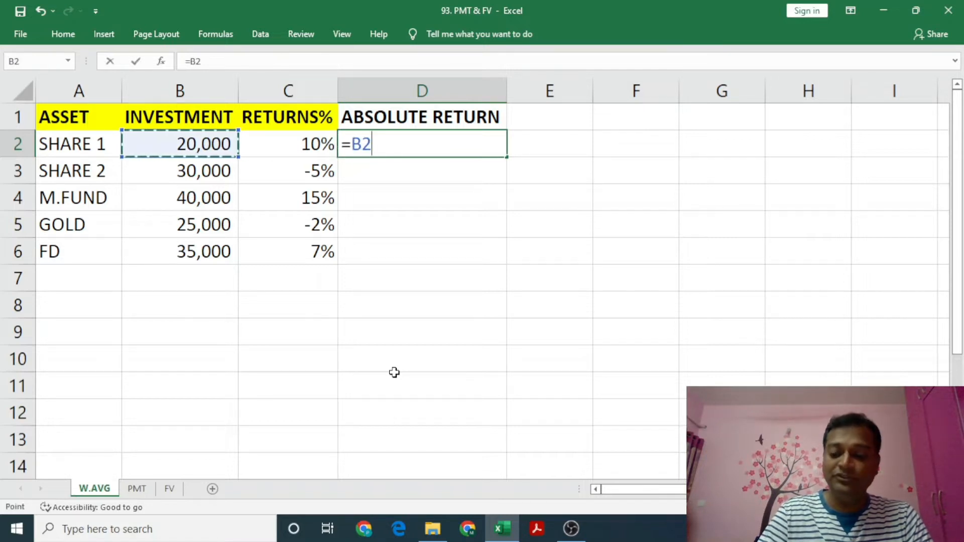
text(*)
key(Left)
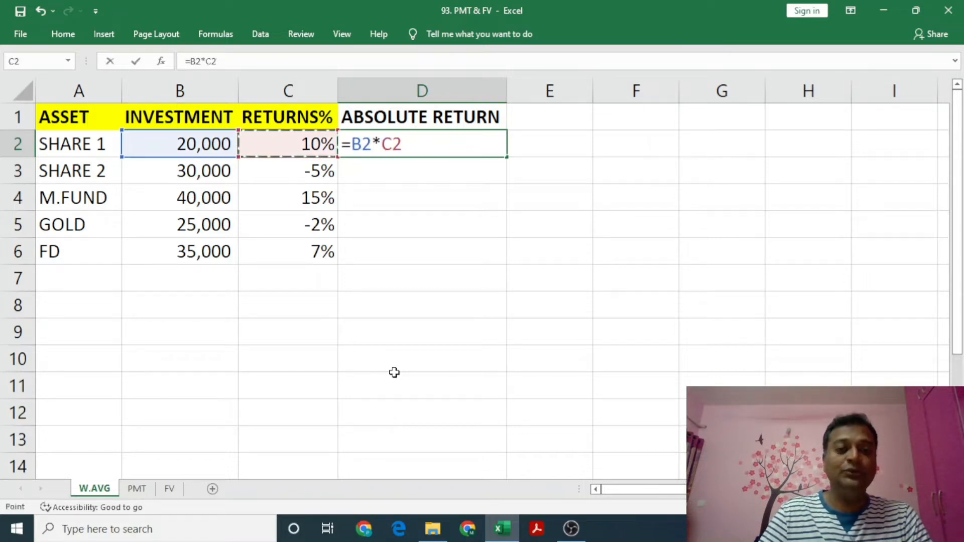
key(Return)
key(Up)
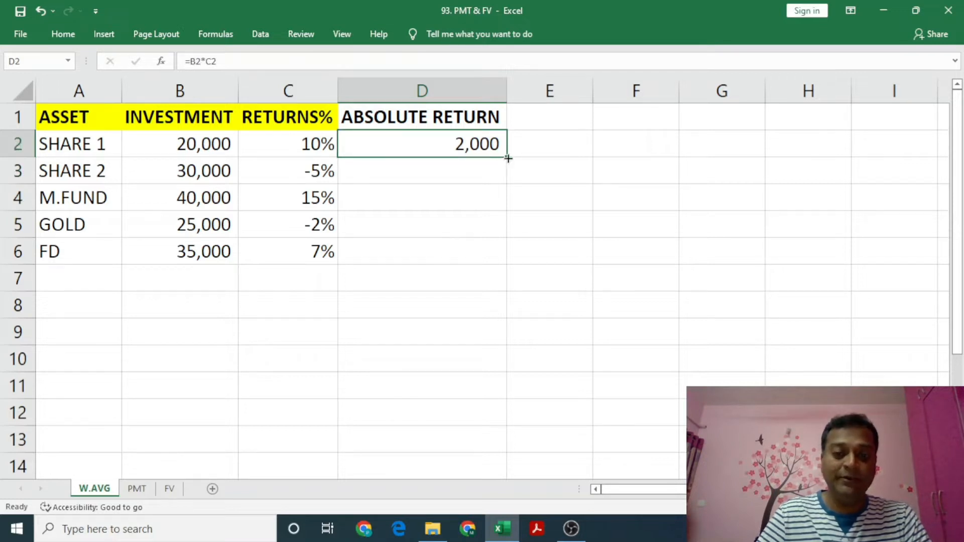
drag(507, 157, 506, 263)
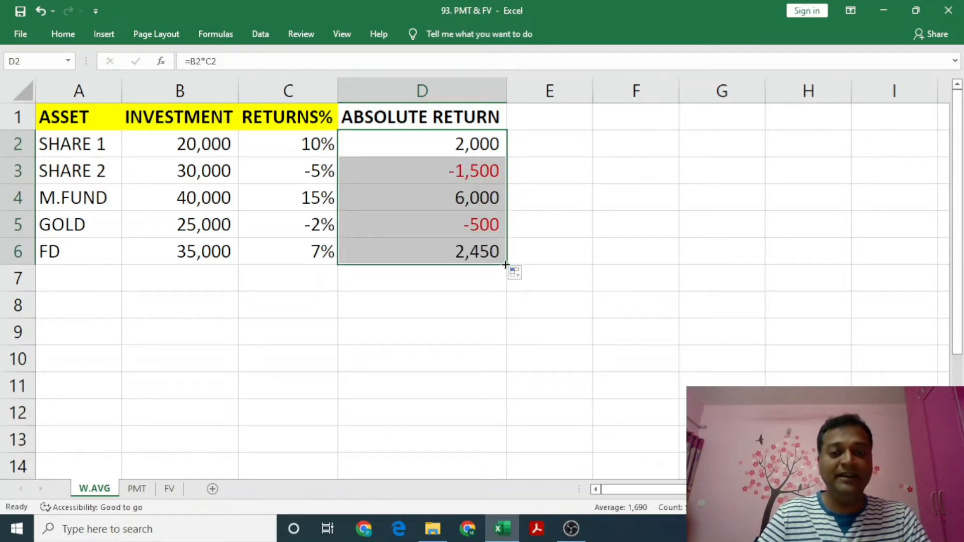
click(396, 302)
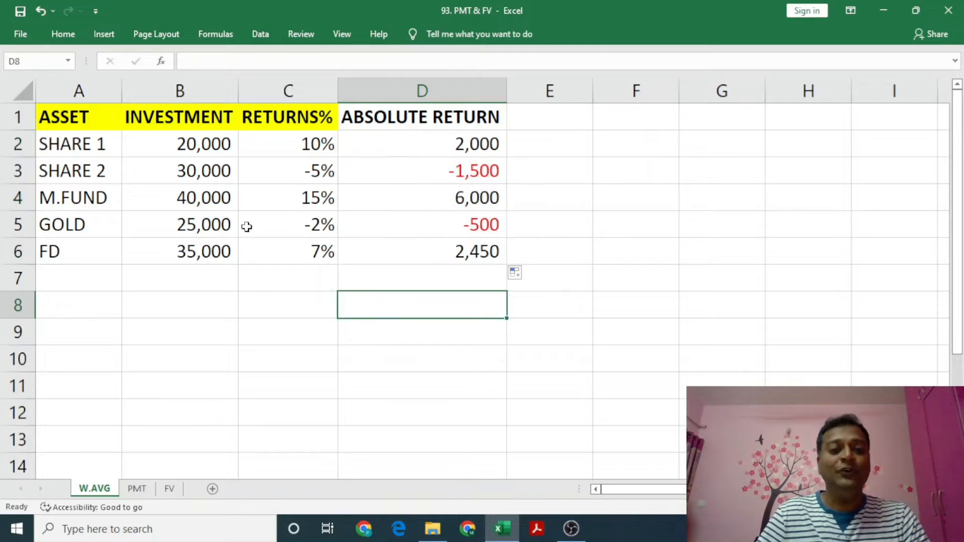
Step: Label the row below the assets TOTAL in cell A7
click(203, 268)
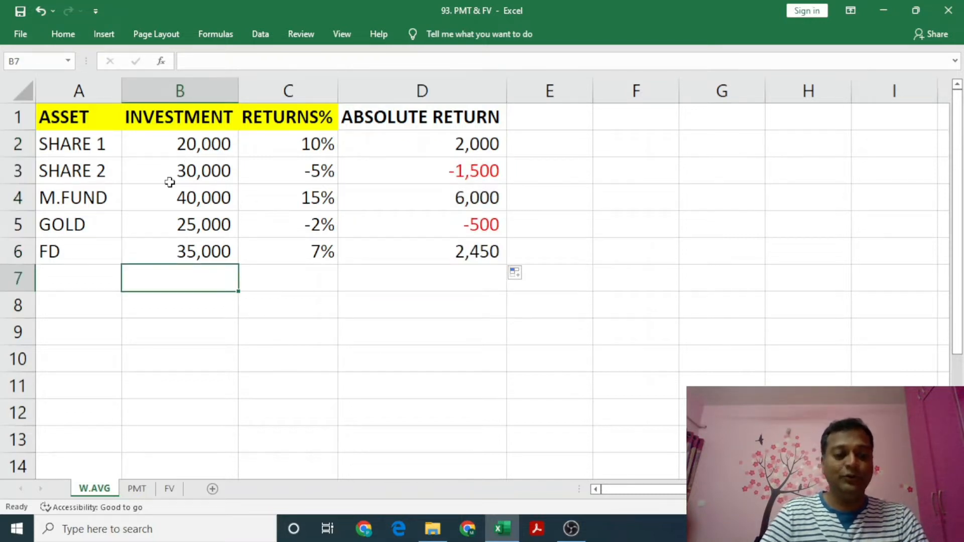
key(shift+Tab)
text(TOTAL)
key(Return)
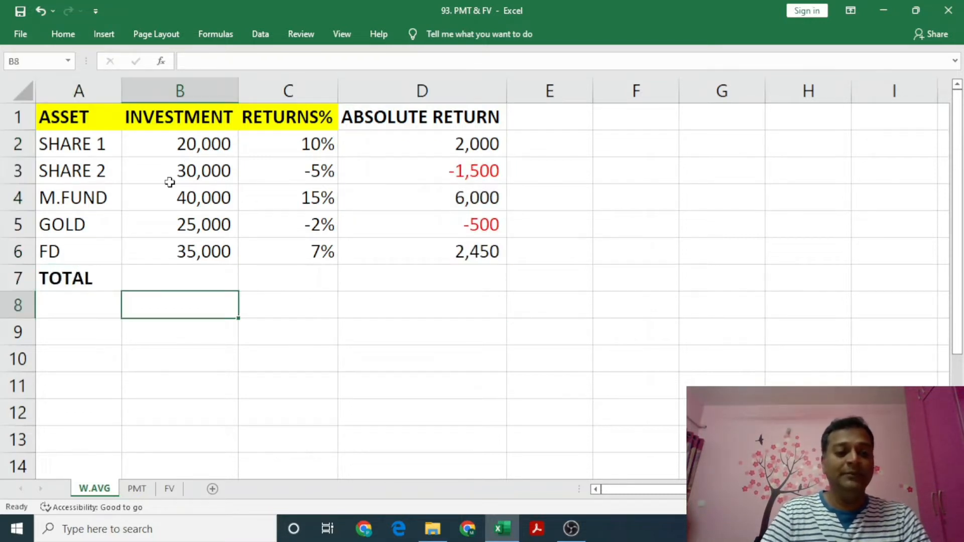
Step: Total the investment amounts in cell B7 with =SUM(B2:B6)
key(Up)
key(Up)
key(Up)
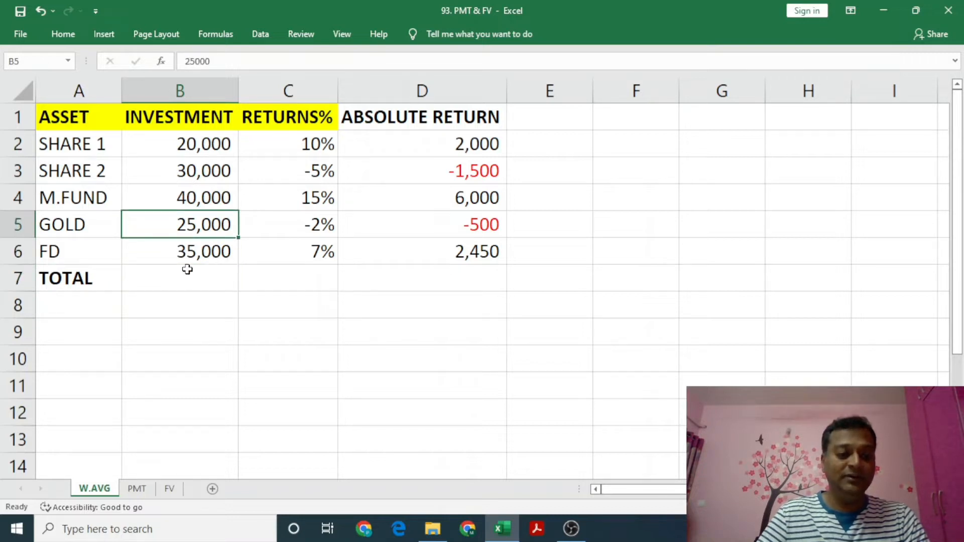
click(187, 269)
text(=SUM()
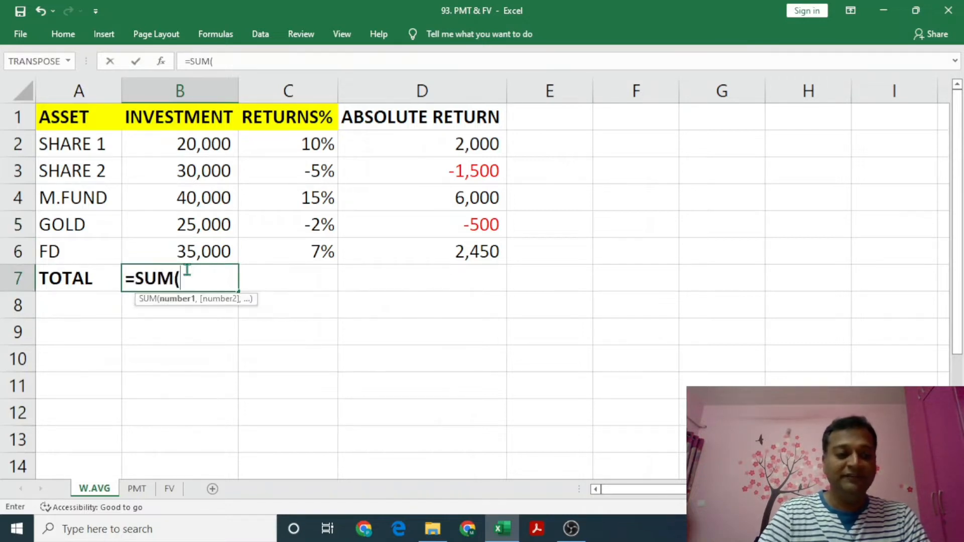
key(Up)
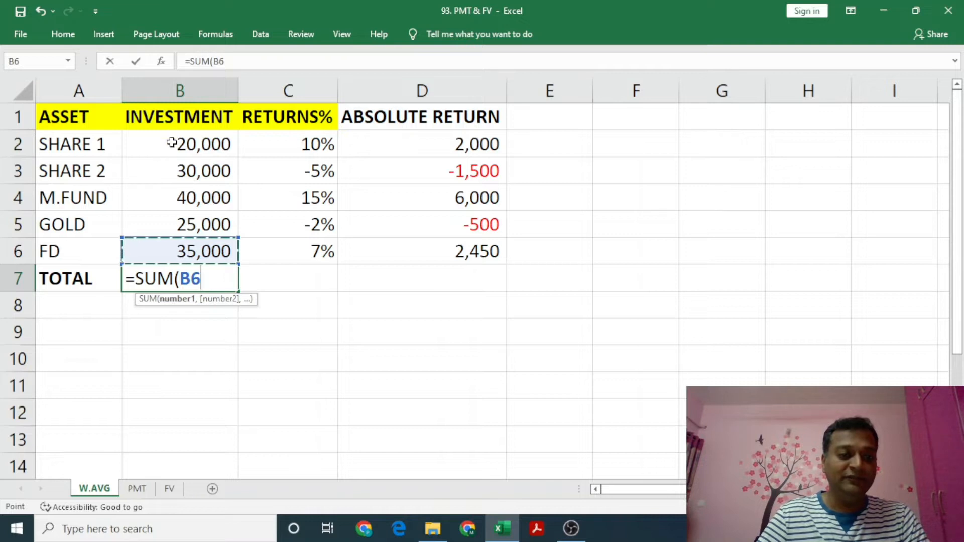
drag(171, 143, 180, 250)
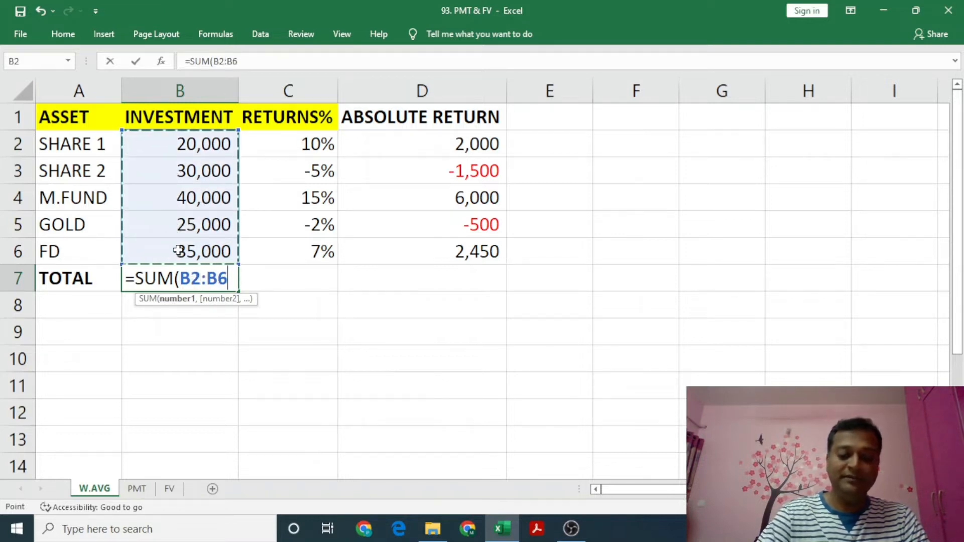
key(Return)
key(Up)
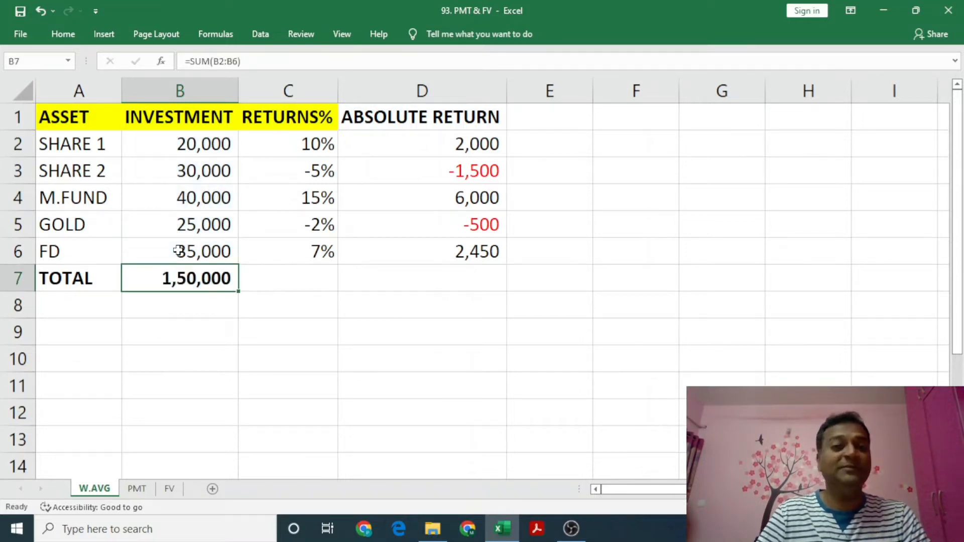
Step: Total the absolute returns in cell D7 with =SUM(D2:D6)
key(Right)
key(Right)
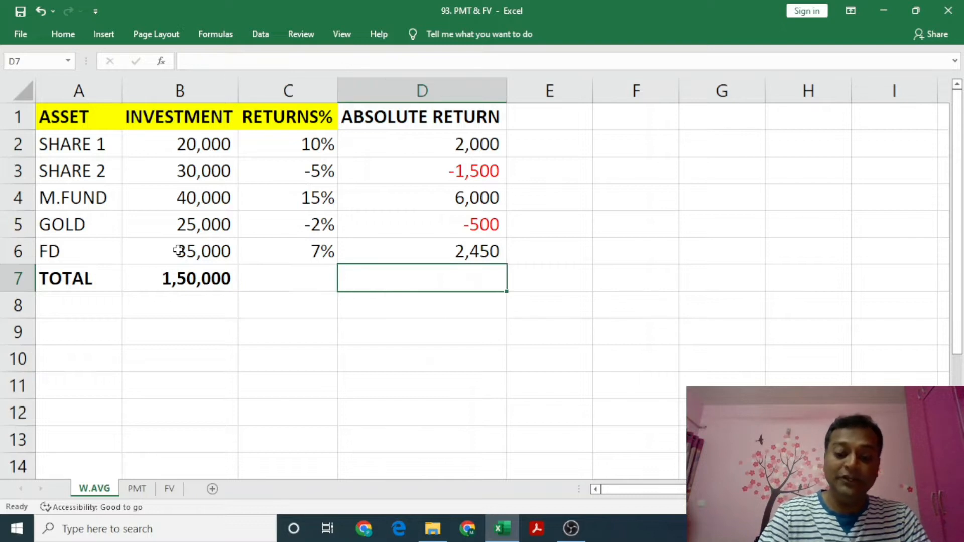
text(=SUM)
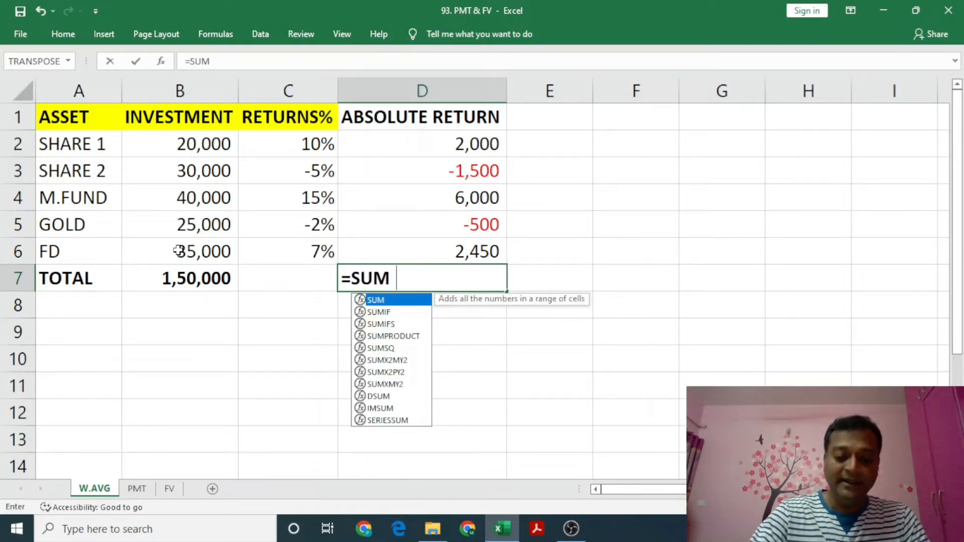
text(()
drag(372, 254, 384, 146)
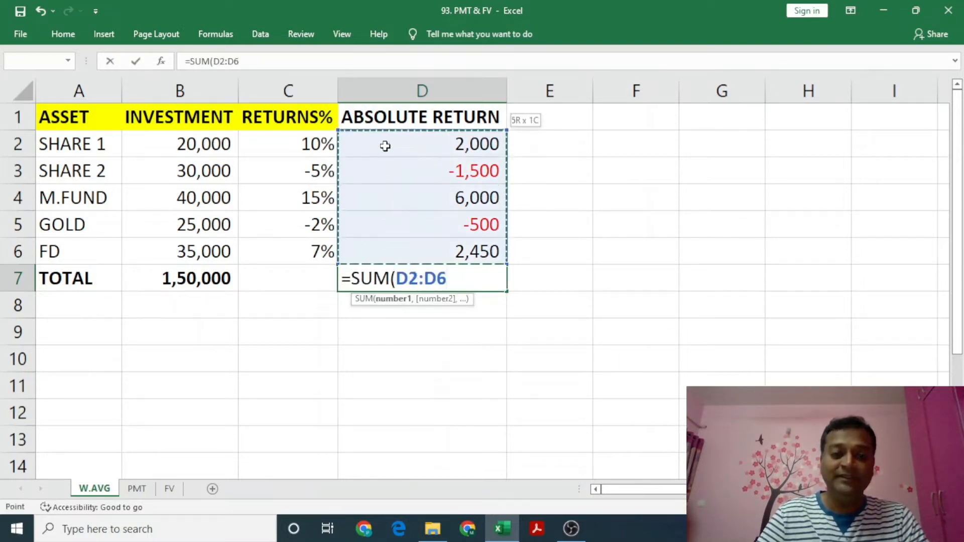
text())
key(Return)
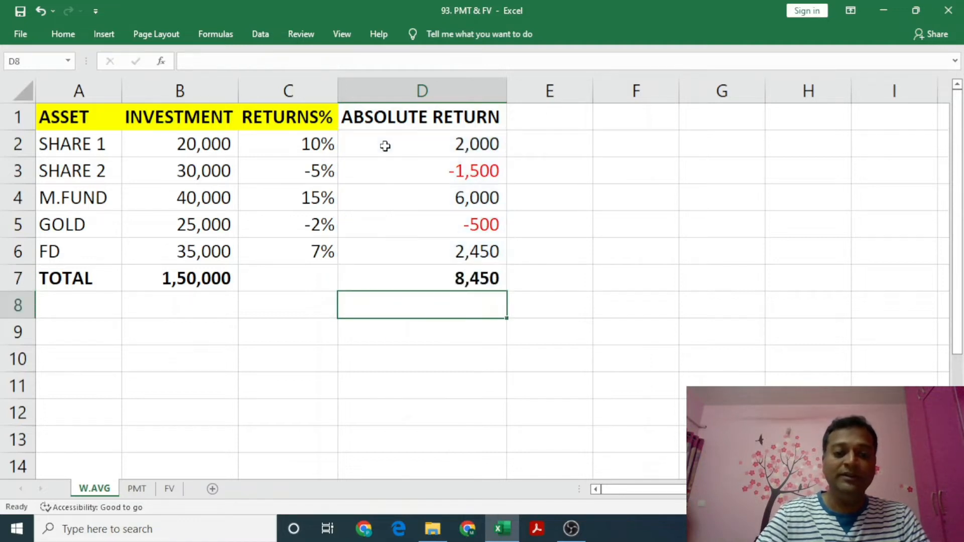
key(Up)
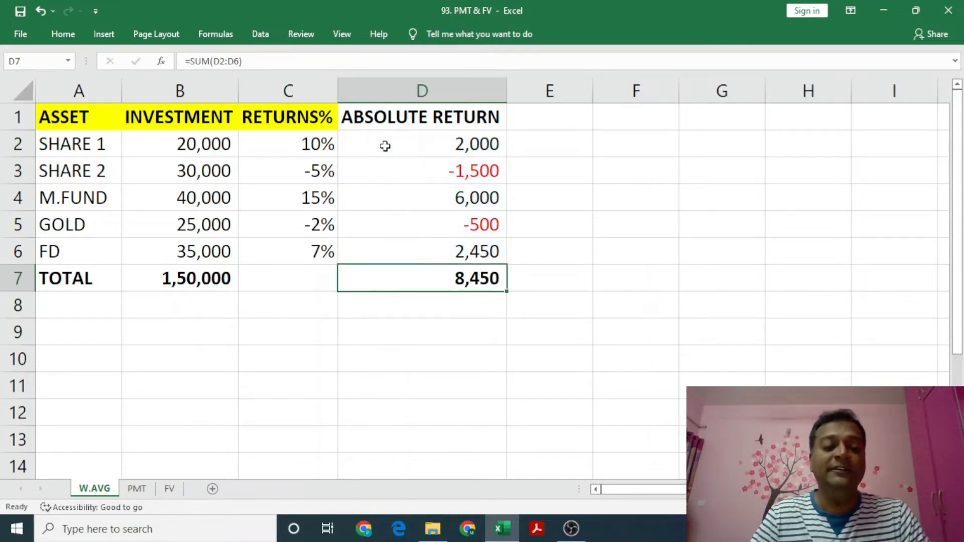
Step: Calculate the portfolio's weighted average return in cell E7 with =D7/B7
key(Left)
key(Left)
key(Right)
key(Right)
key(Right)
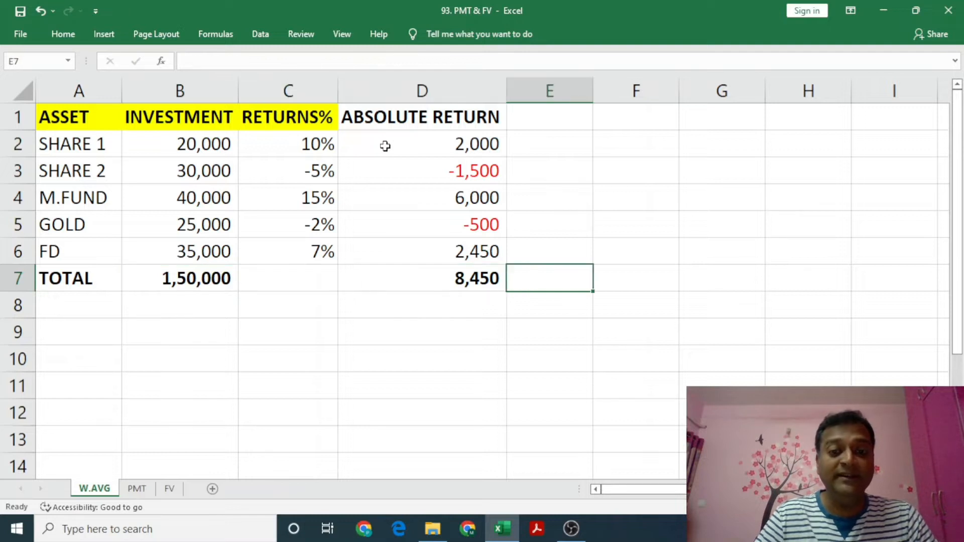
key(Left)
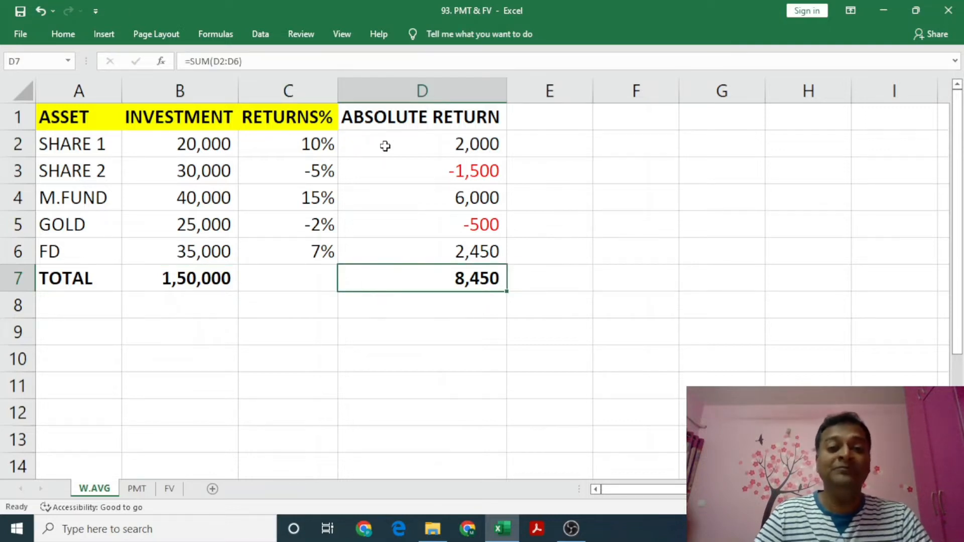
key(Right)
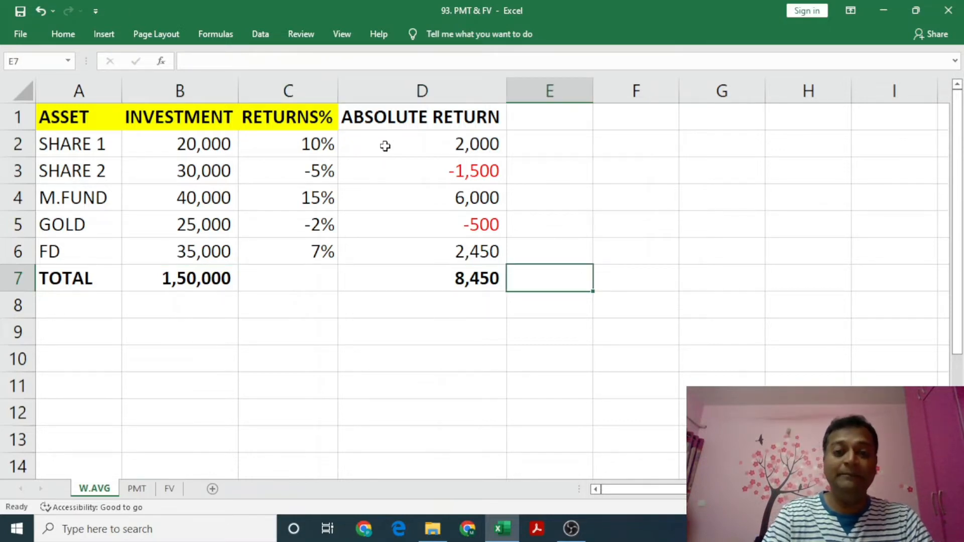
text(=)
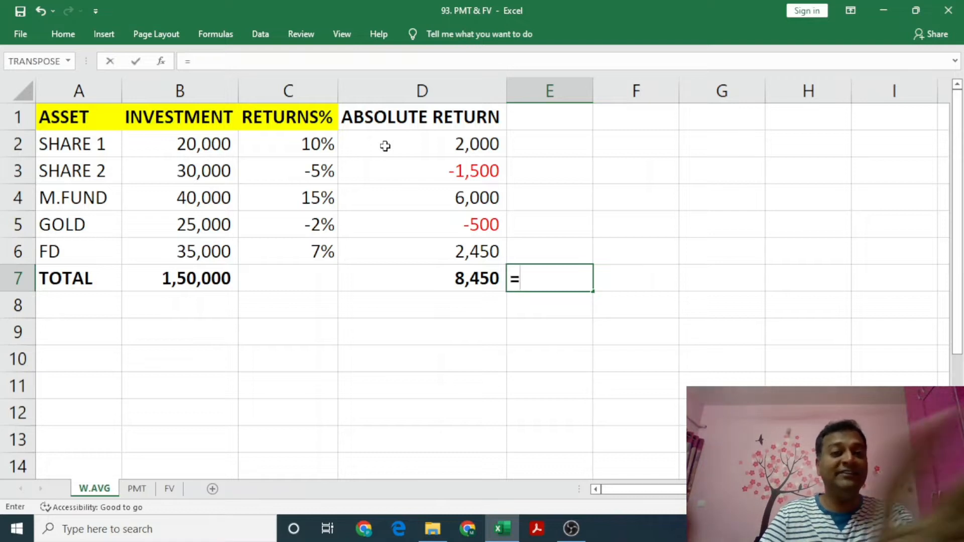
key(Left)
text(/)
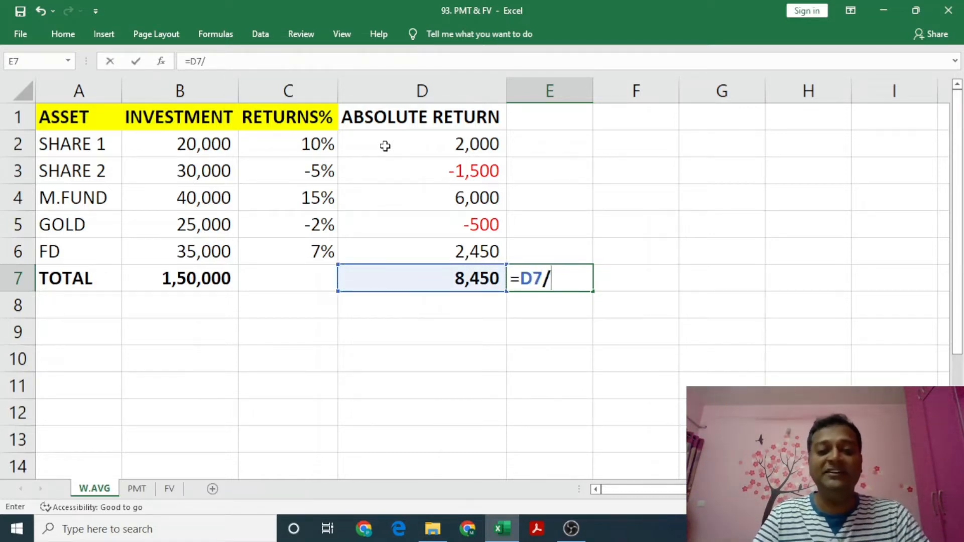
key(Left)
key(Left)
key(Left)
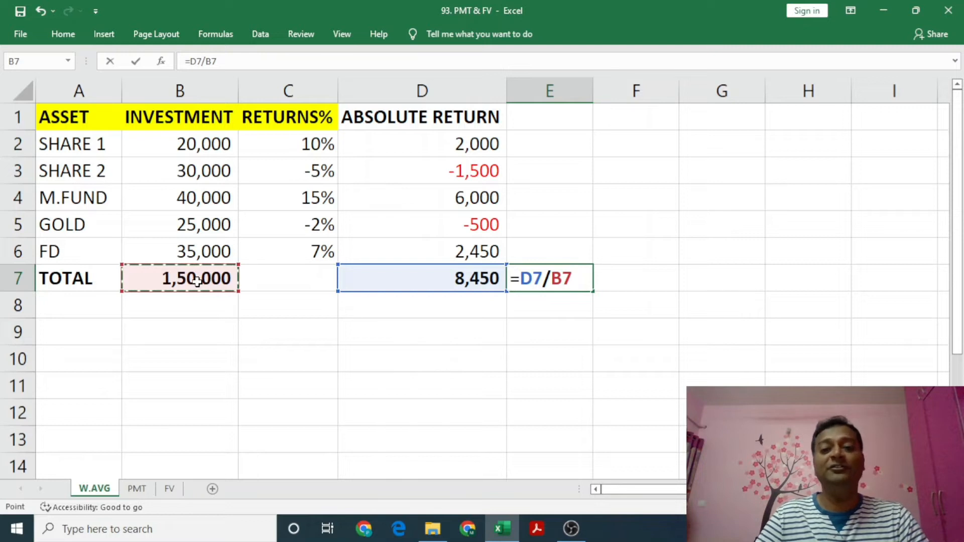
key(ctrl+Return)
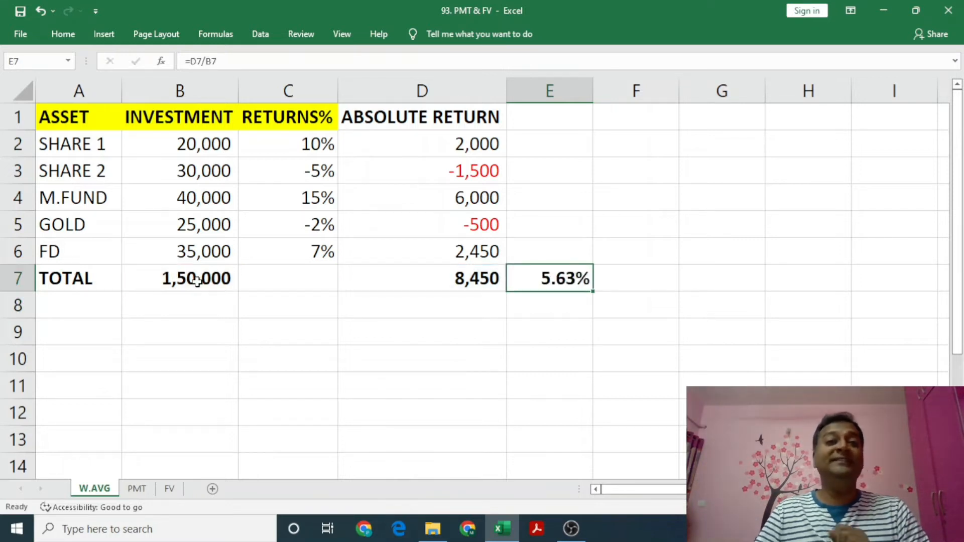
Step: Calculate the simple average of the return percentages in cell C7 with =AVERAGE(C2:C6)
key(Left)
key(Left)
key(Left)
key(Right)
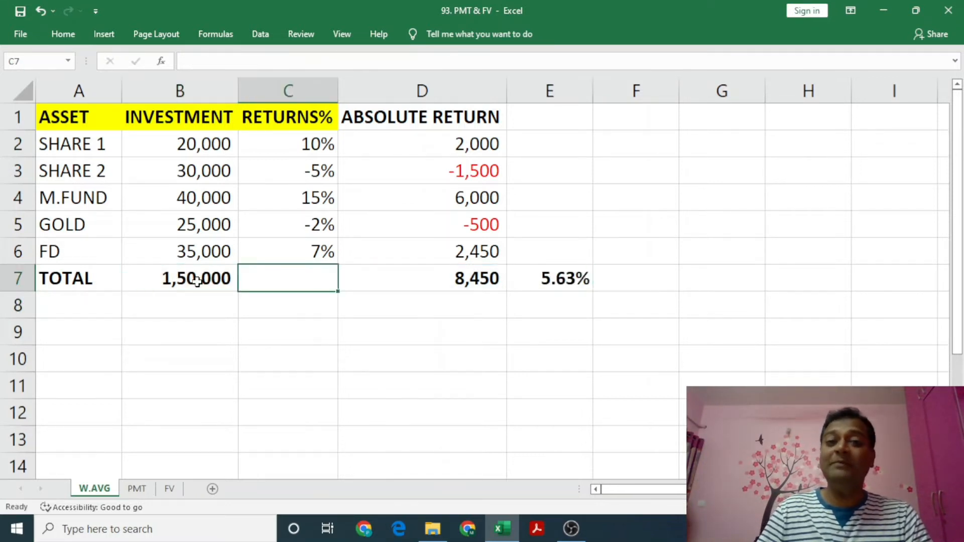
text(=AVERA)
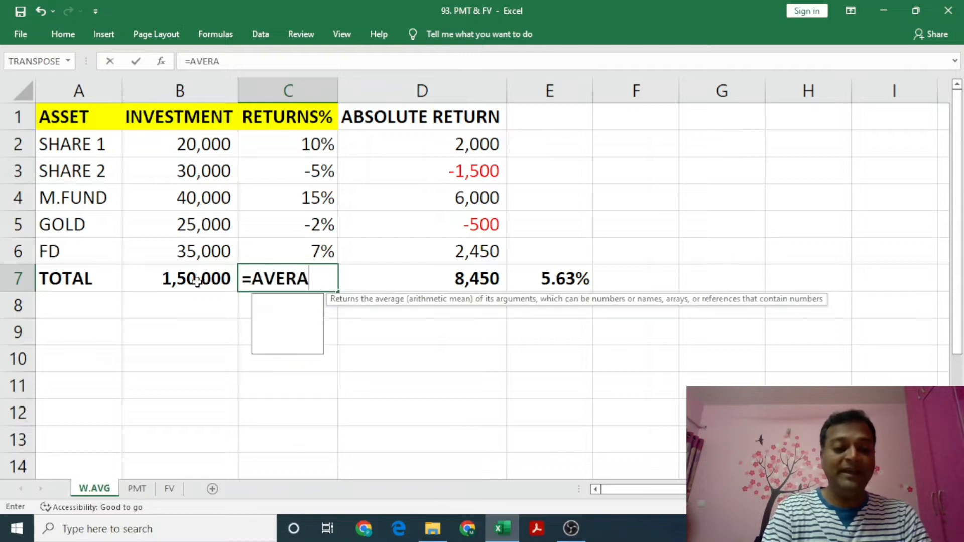
text(GE()
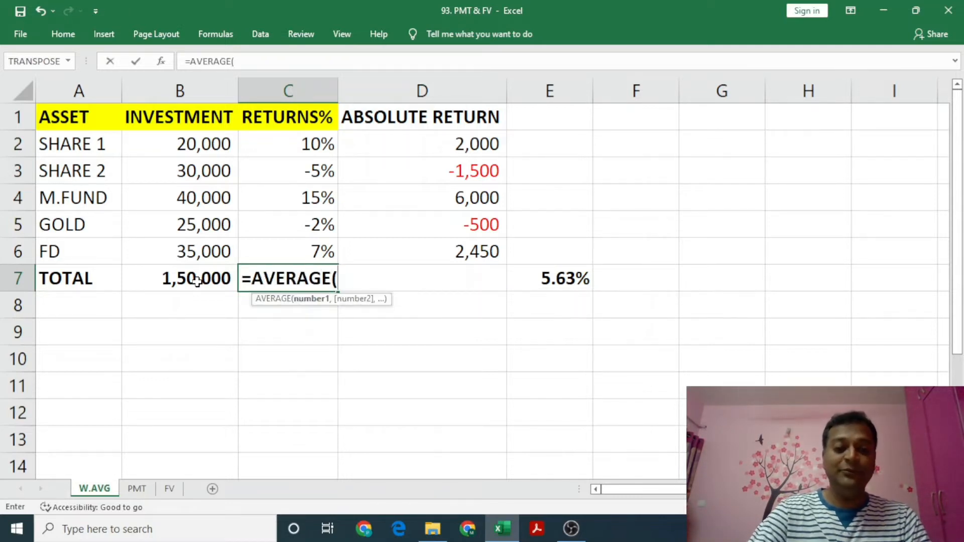
key(Up)
key(shift+Up)
key(shift+Up)
key(shift+Up)
key(shift+Up)
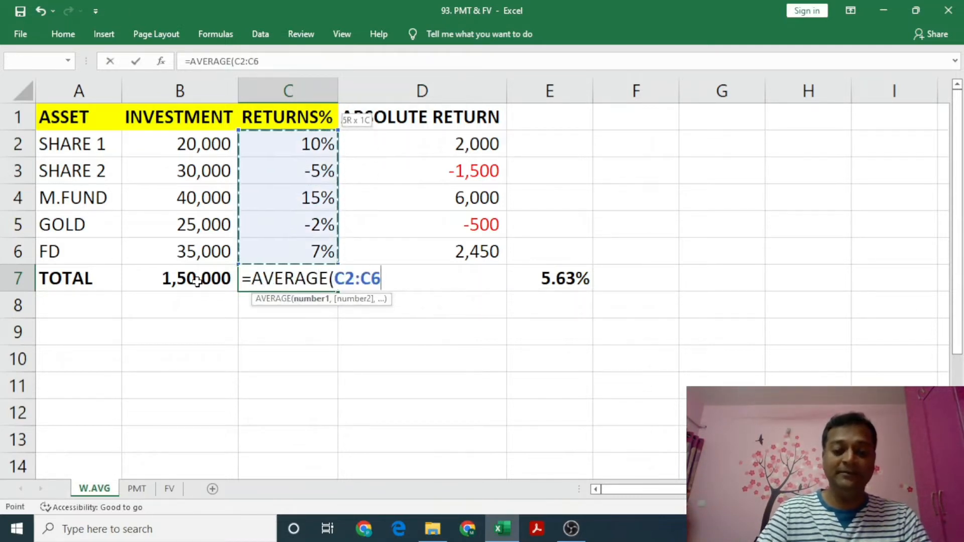
text())
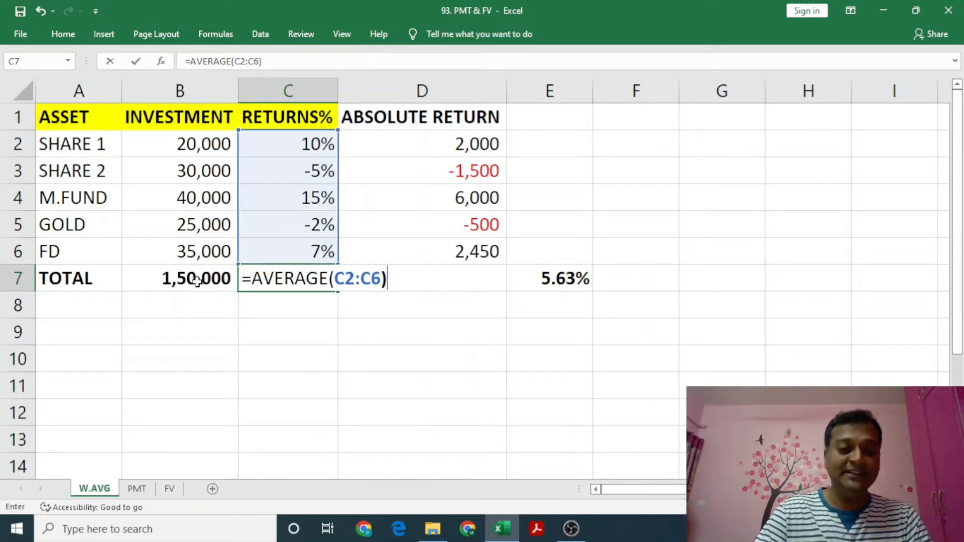
key(Return)
key(Up)
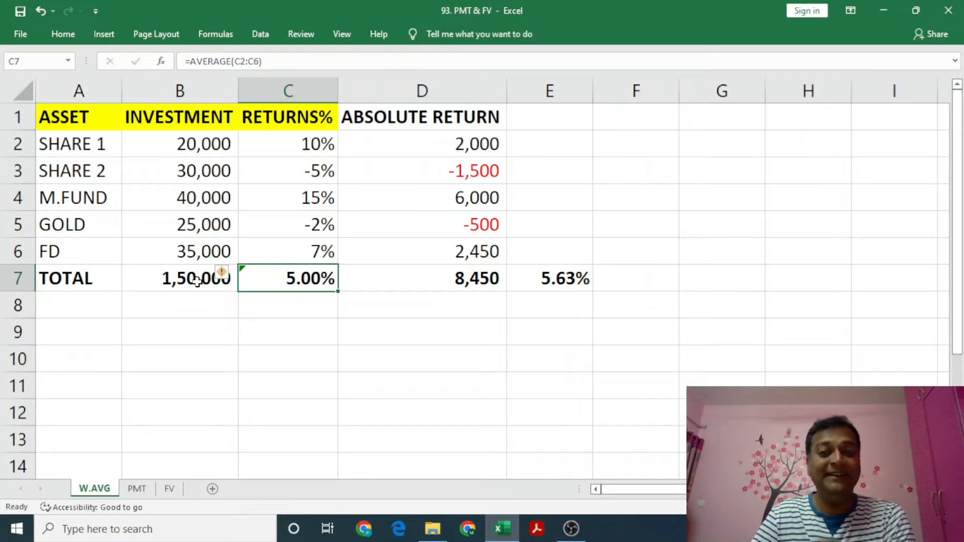
Step: Compare the simple average in C7 with the weighted average return in the TOTAL row
key(Right)
key(Right)
key(Right)
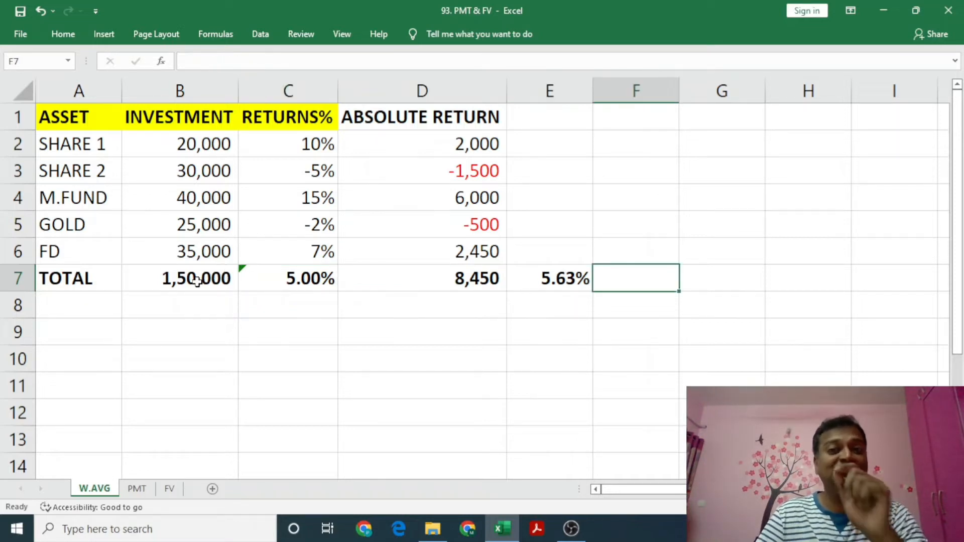
key(Left)
key(Left)
key(Left)
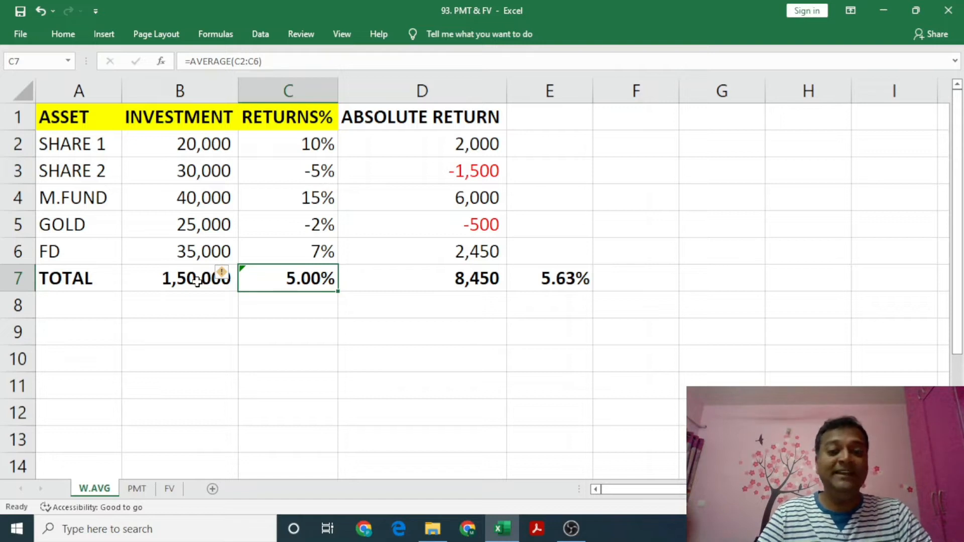
key(Right)
key(Left)
Step: Set SHARE 1's investment in cell B2 to 30000 and check both averages in the TOTAL row
key(Up)
key(Up)
key(Up)
key(Up)
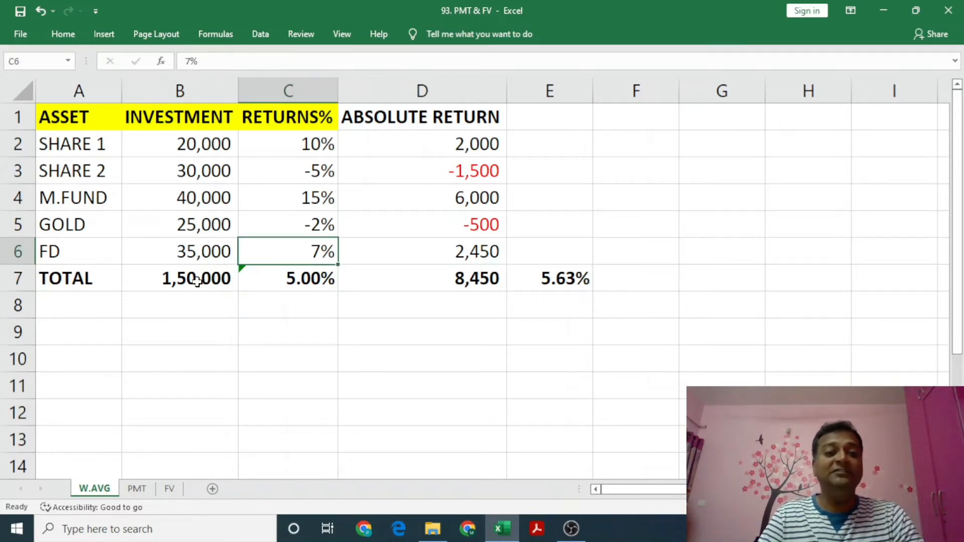
key(Up)
key(Down)
key(Down)
key(Left)
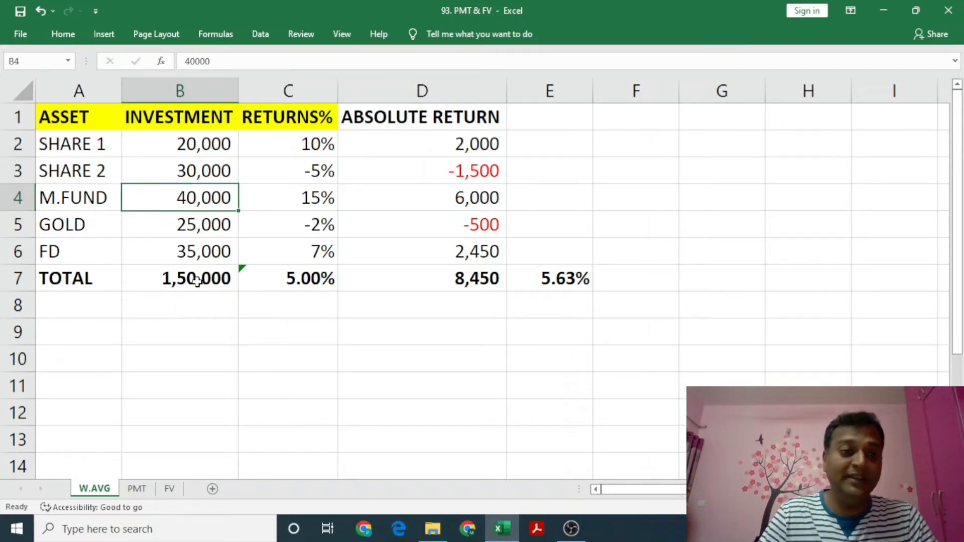
key(Up)
key(Up)
text(30000)
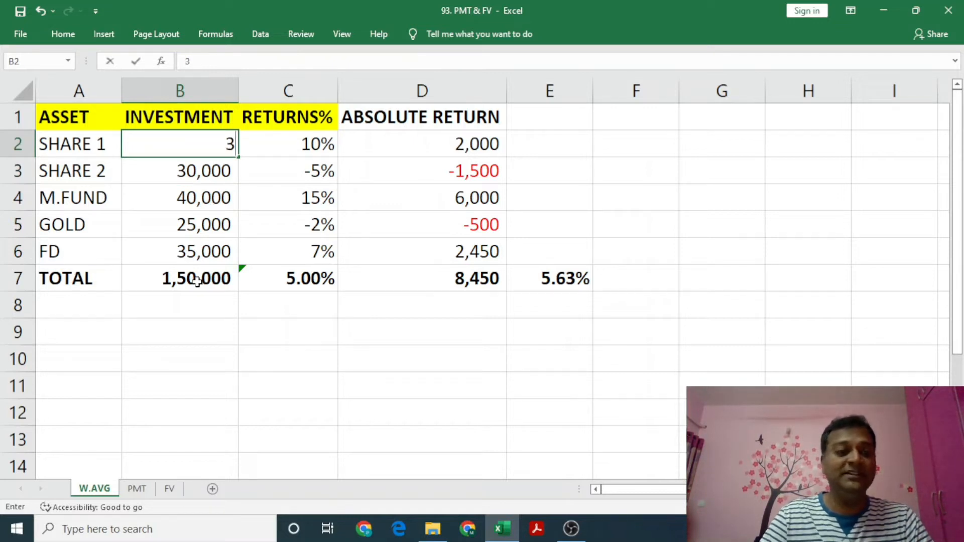
key(Return)
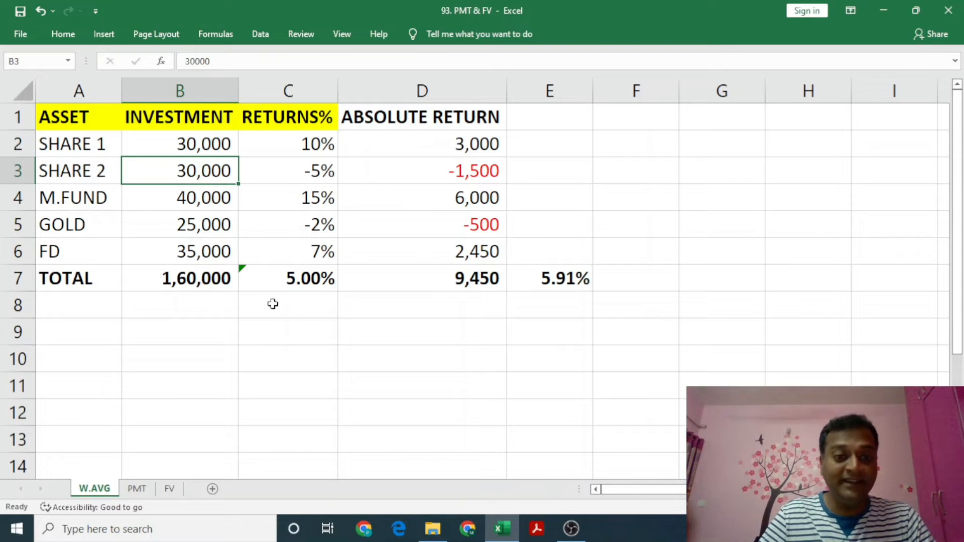
click(282, 279)
click(552, 274)
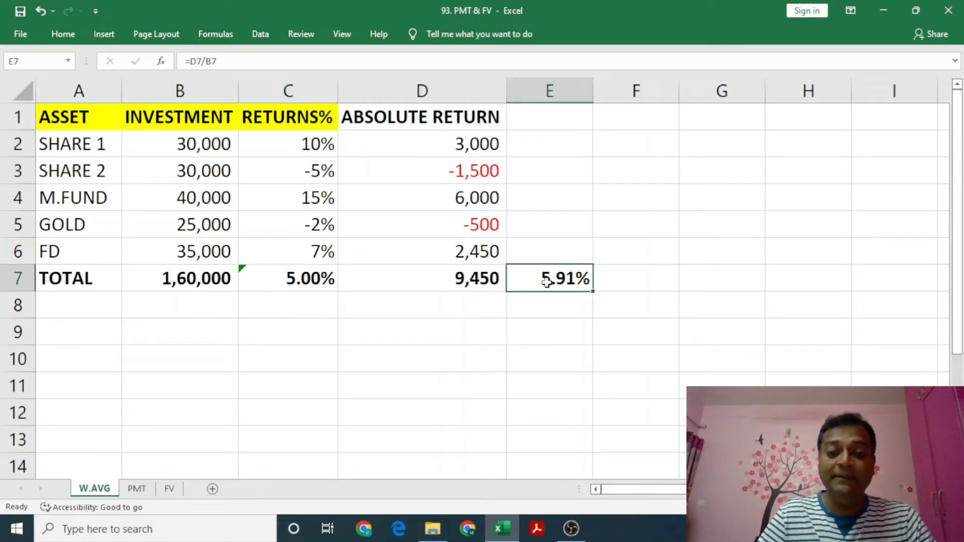
Step: Set SHARE 1's investment in cell B2 to 1,00,000 and review the simple and weighted averages in the TOTAL row
click(204, 151)
double_click(202, 150)
key(BackSpace)
key(BackSpace)
key(BackSpace)
key(BackSpace)
key(BackSpace)
text(1,00,000)
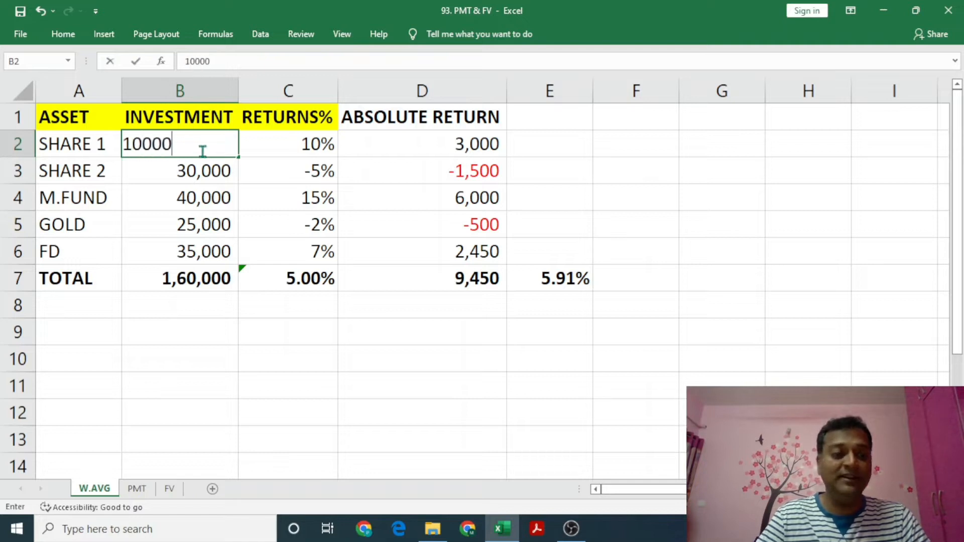
key(Return)
click(309, 279)
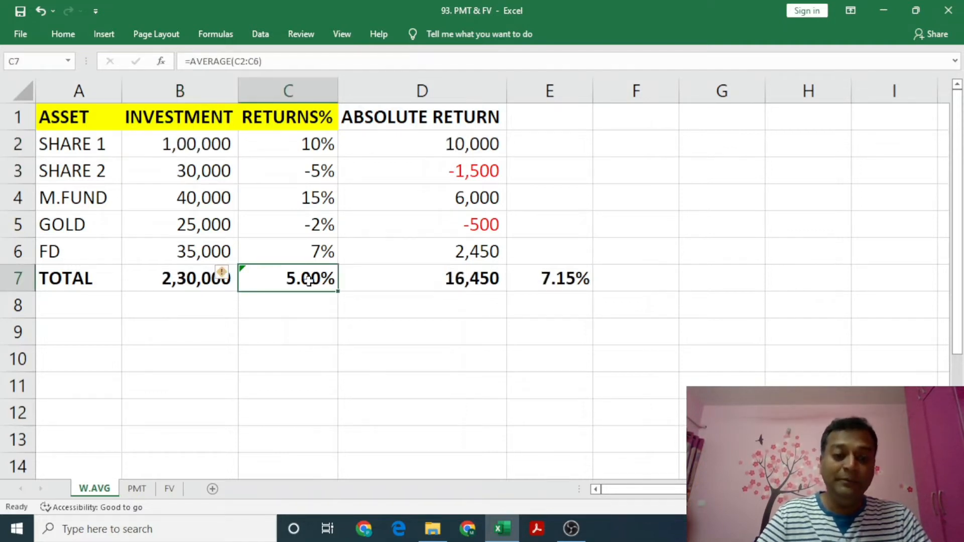
drag(297, 148, 314, 251)
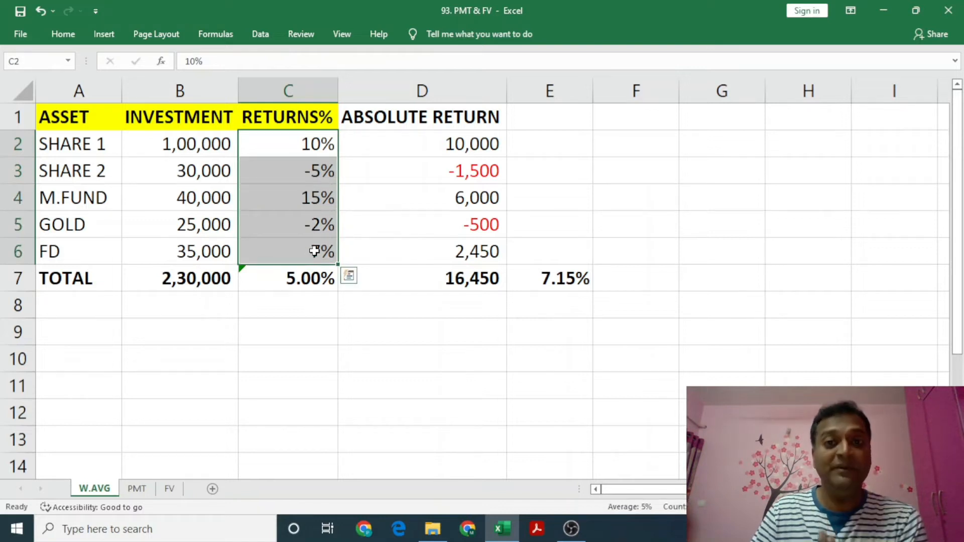
click(541, 279)
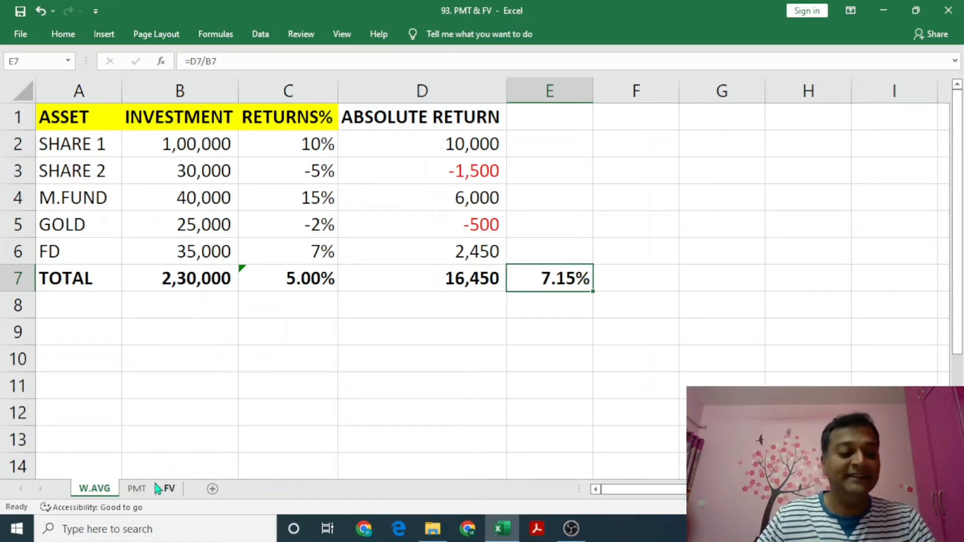
Step: Open the PMT sheet and examine the loan amount, interest rate, period and the EMI formula in B4
click(136, 489)
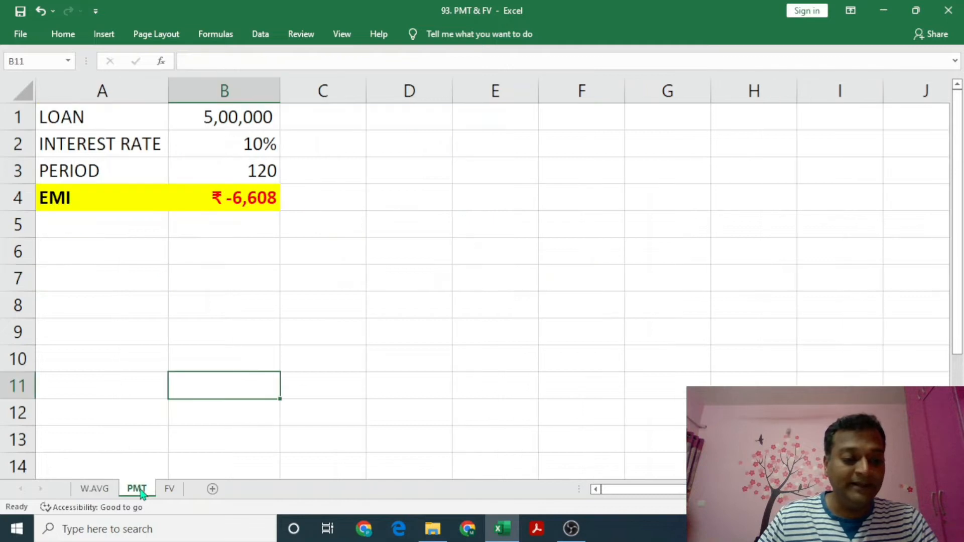
click(216, 119)
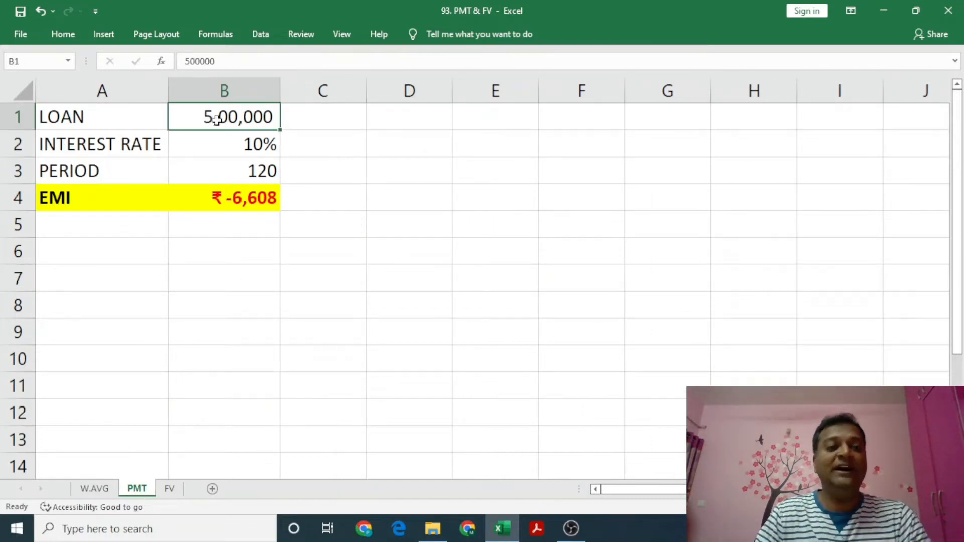
key(Down)
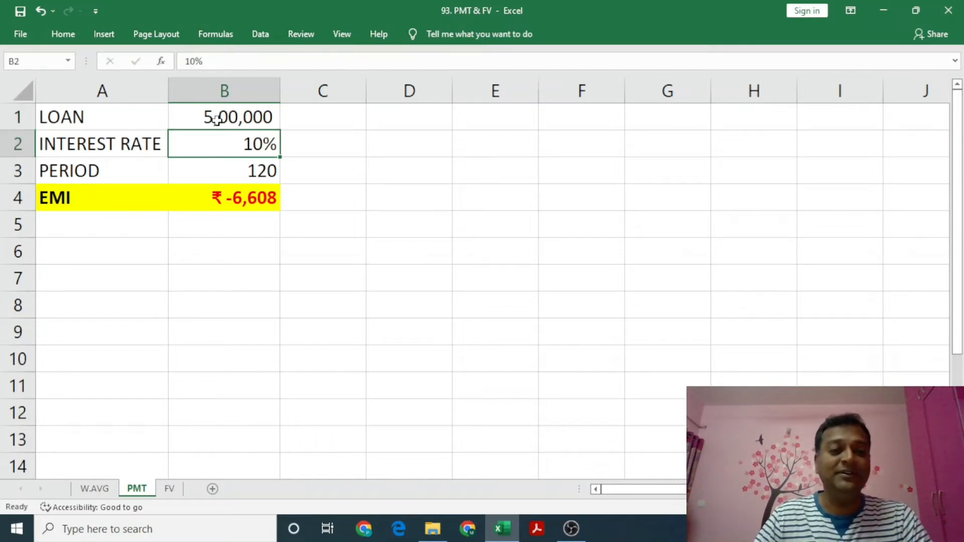
key(Down)
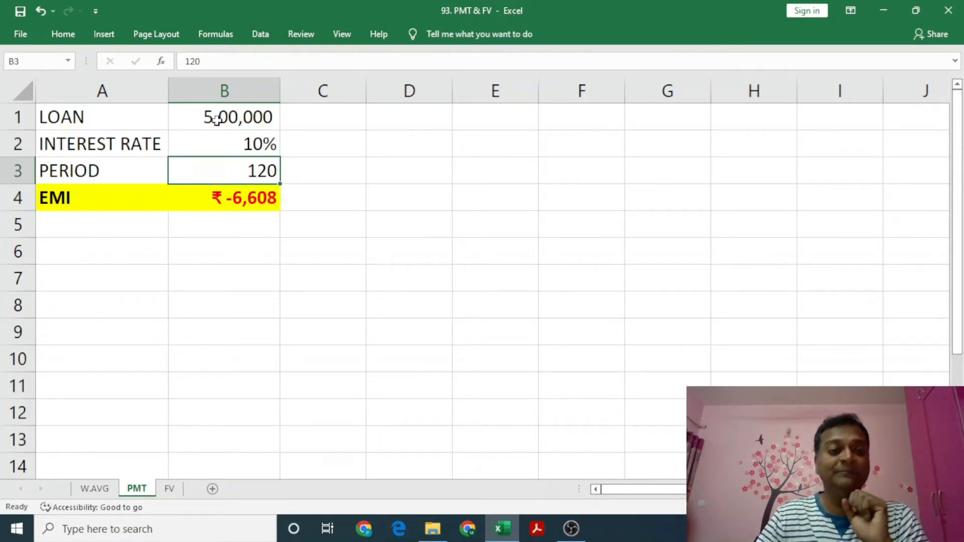
click(205, 193)
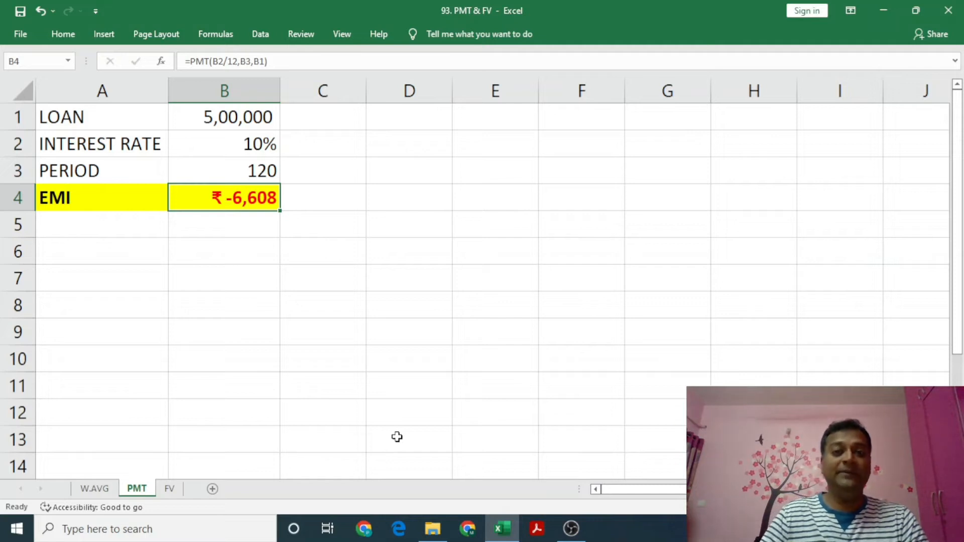
key(Down)
key(Up)
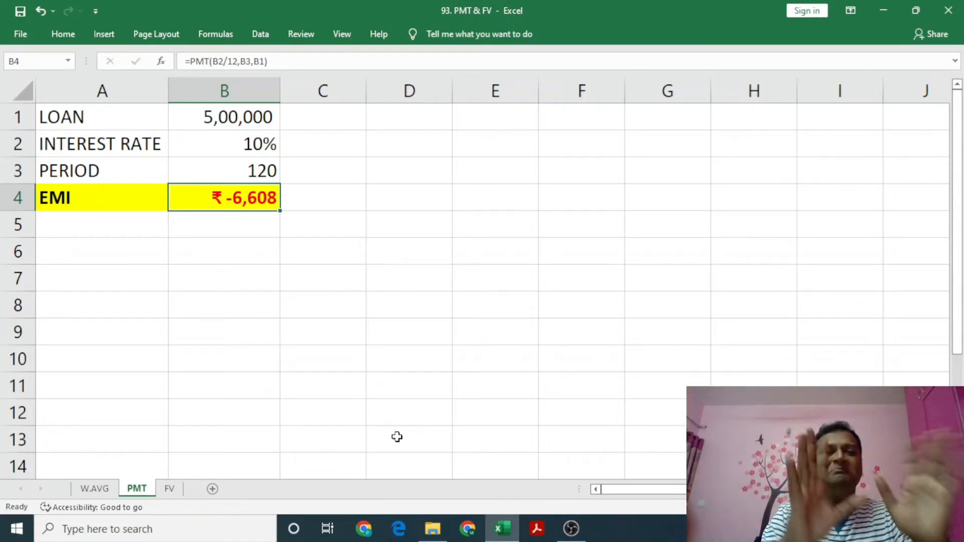
key(Down)
key(Up)
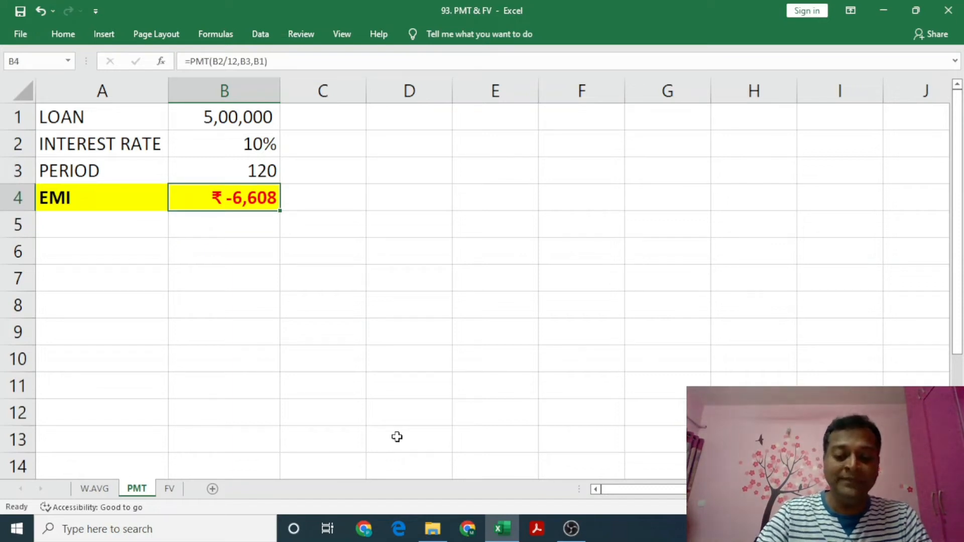
Step: Re-enter the EMI formula in B4 as =PMT(B2/12,B3,B1), using the monthly rate, period and loan amount
text(=)
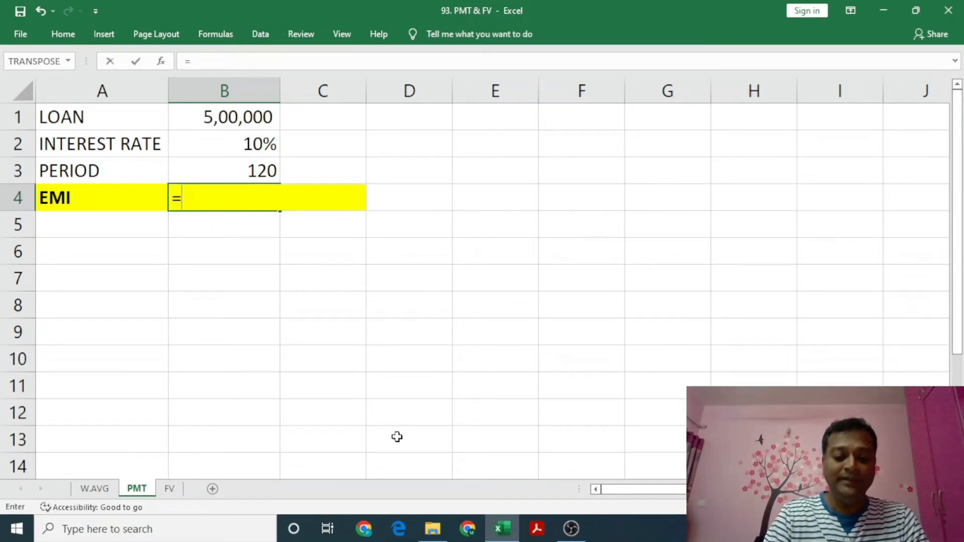
text(PMT)
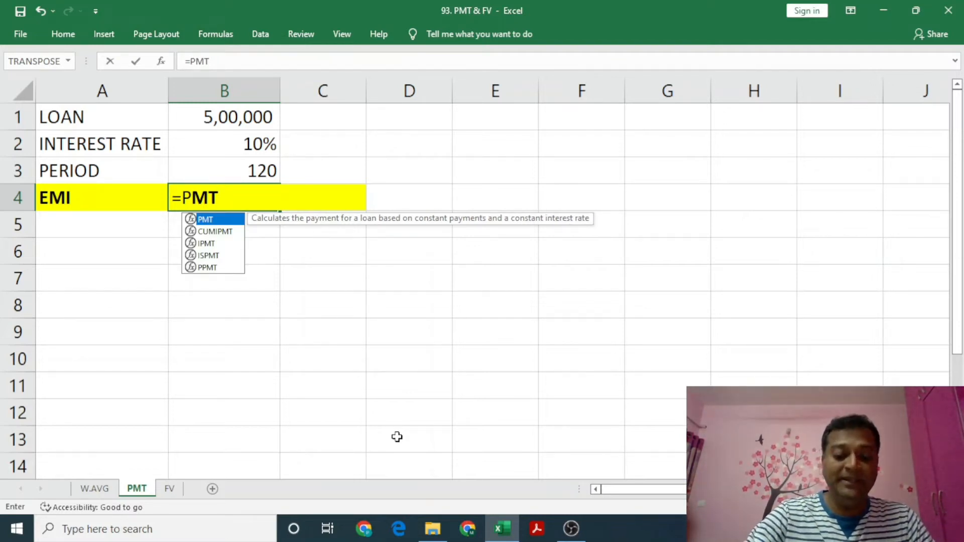
text(()
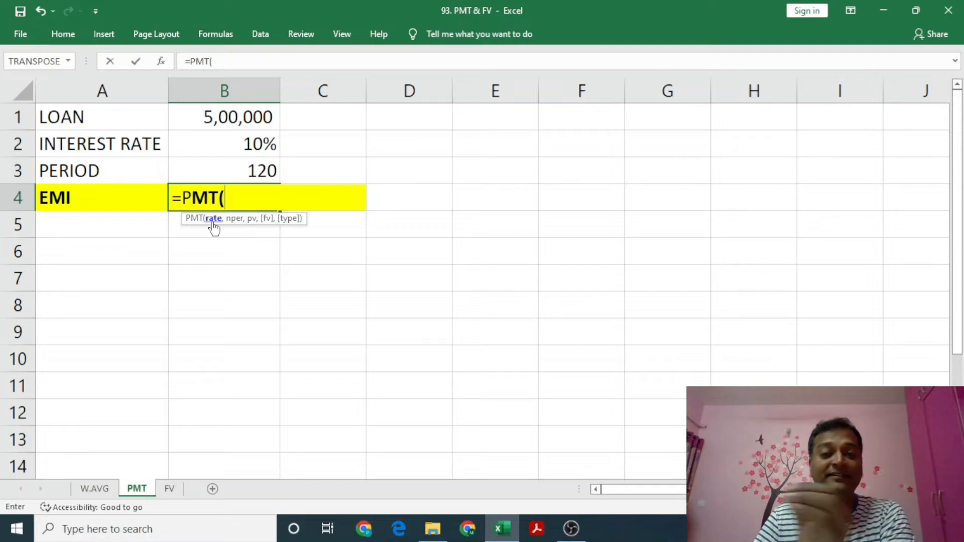
click(243, 146)
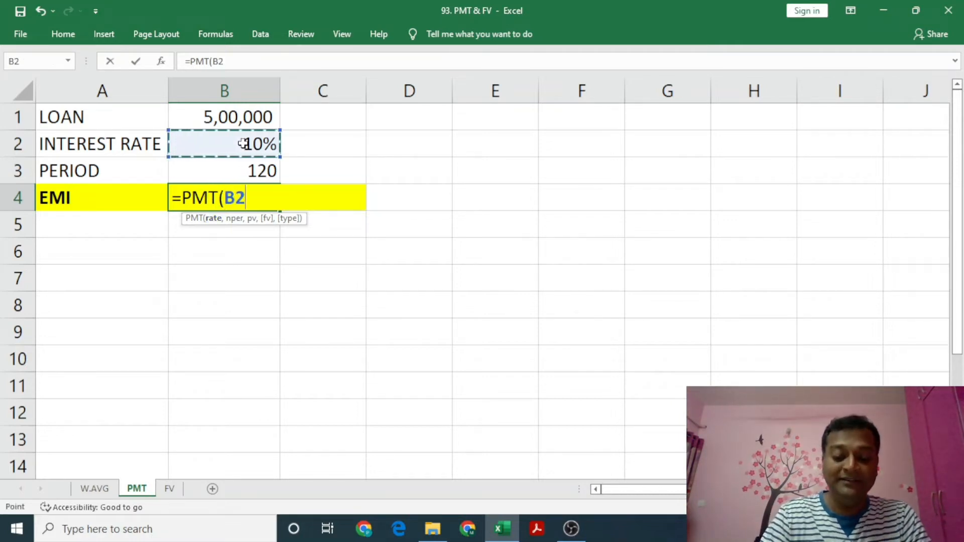
text(/1)
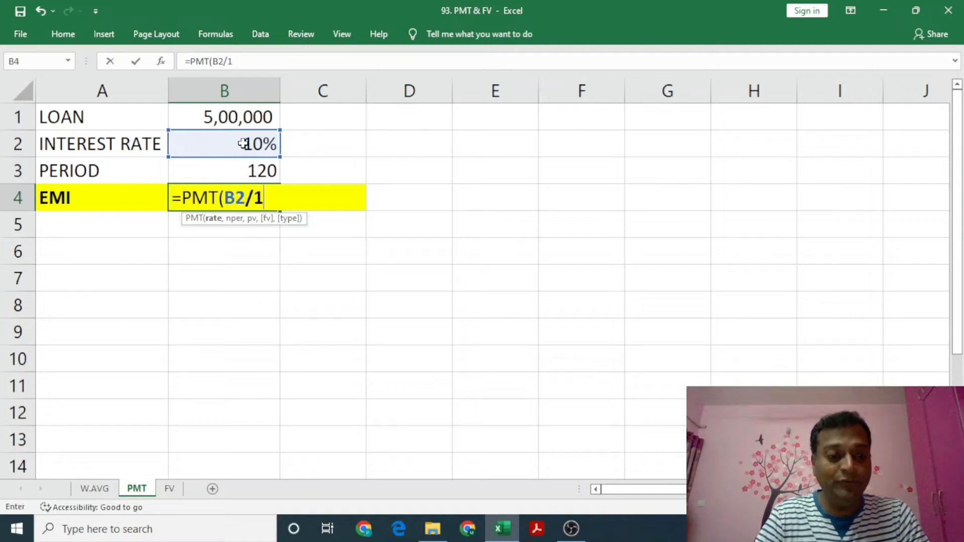
text(2)
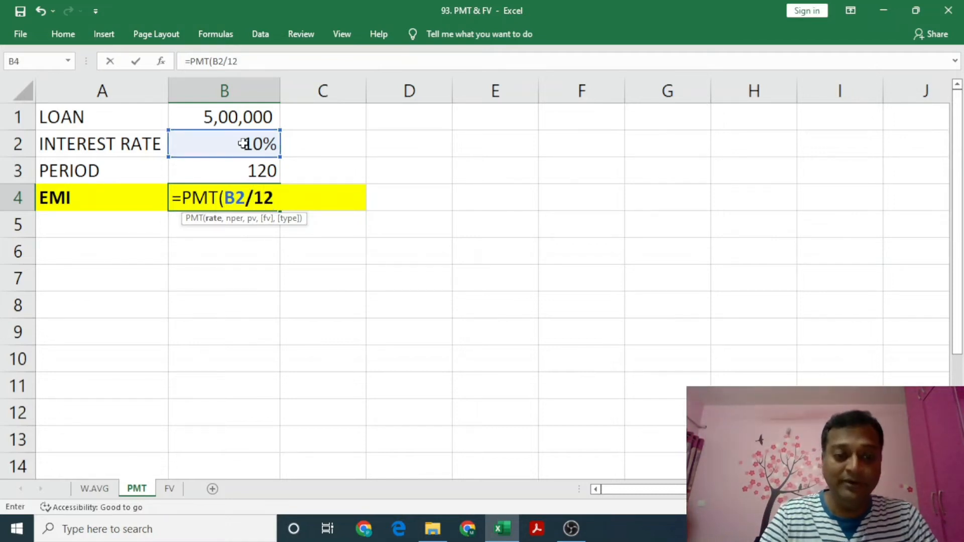
text(,)
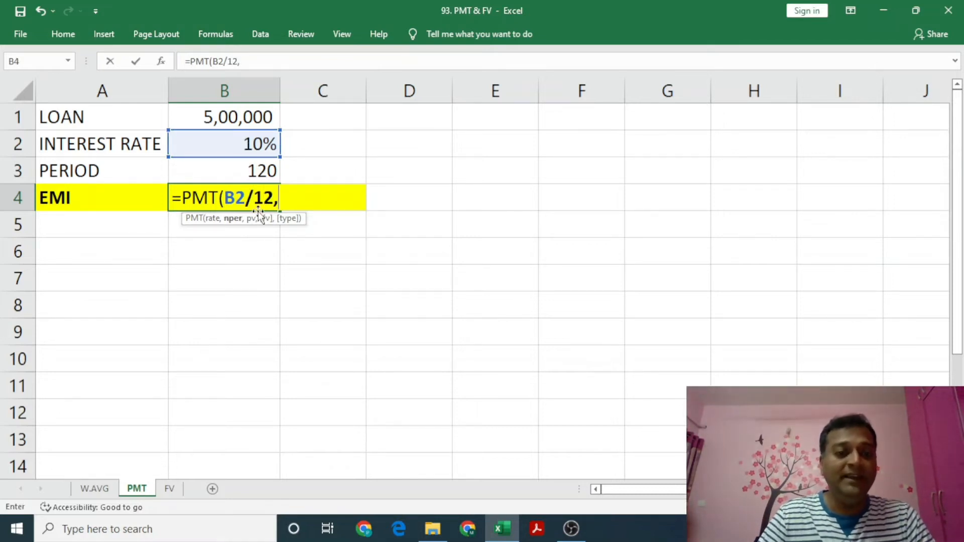
click(222, 171)
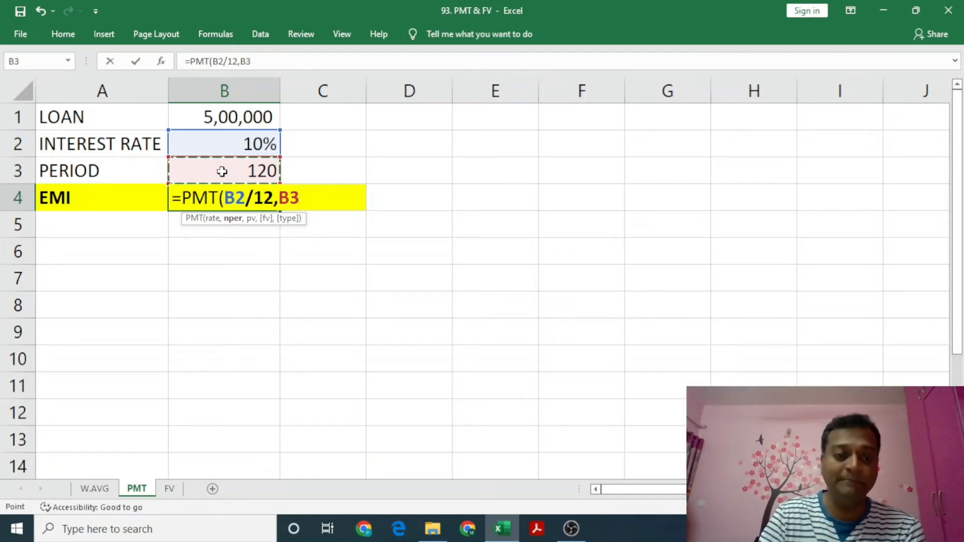
text(,)
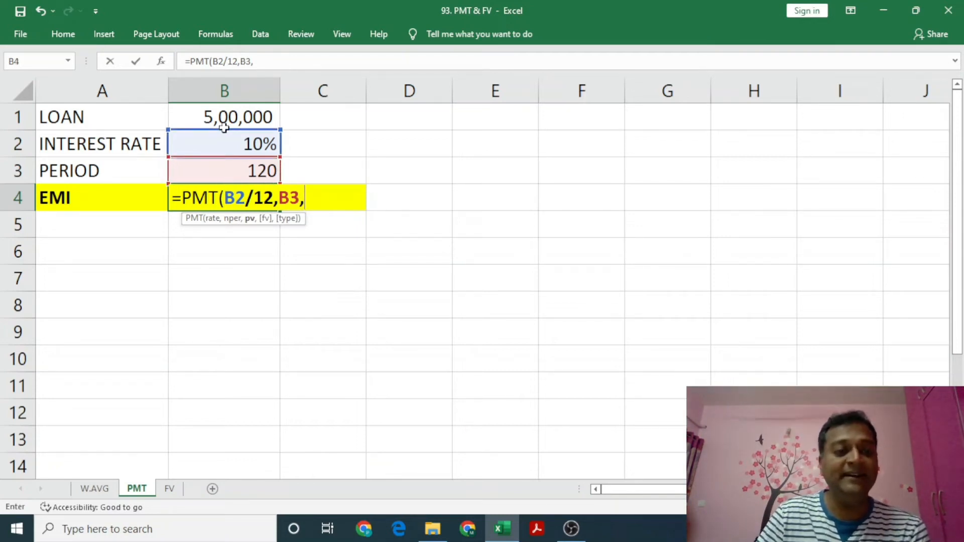
click(226, 111)
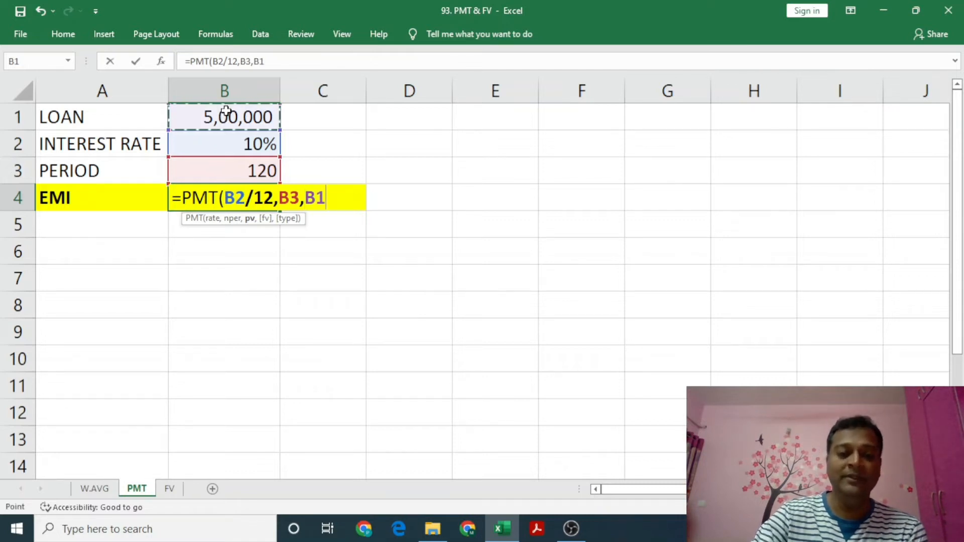
text())
key(Return)
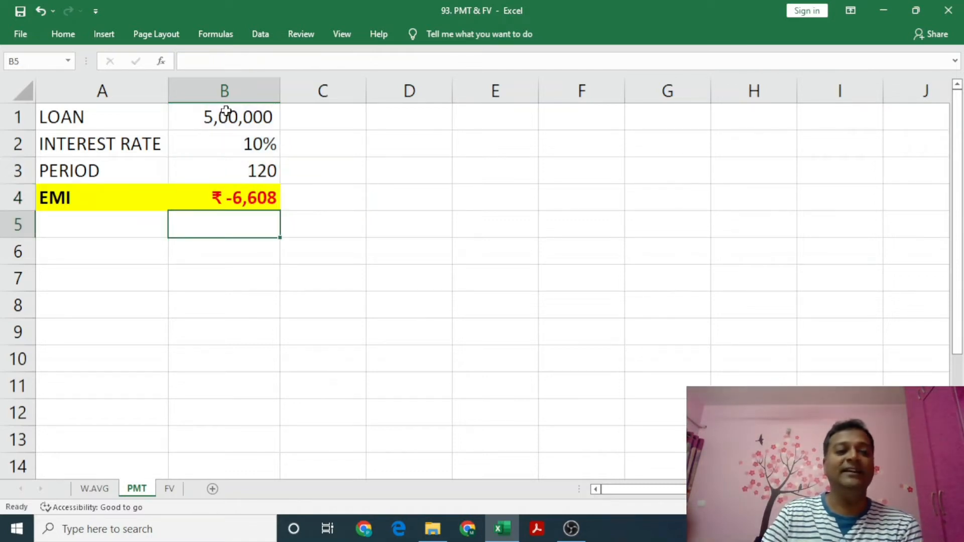
key(Up)
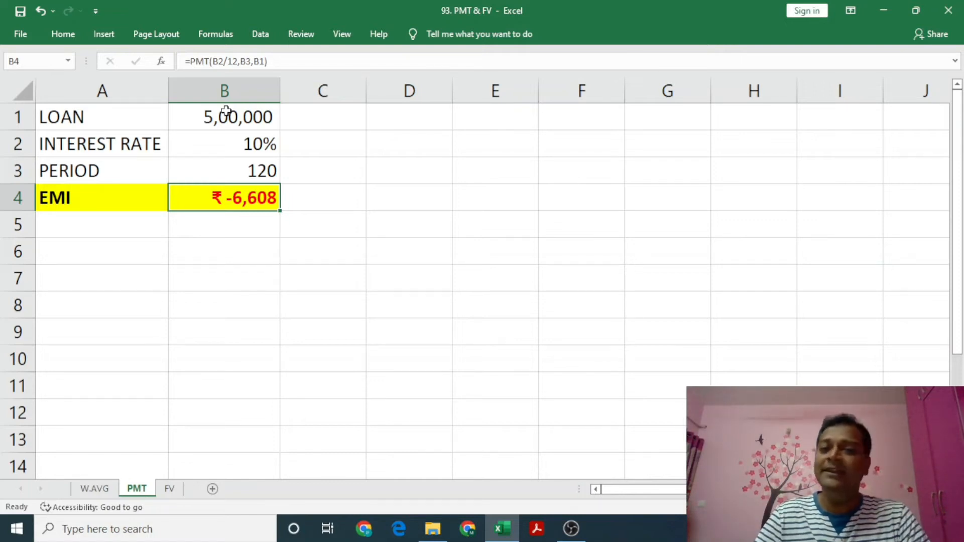
Step: Set the loan amount in B1 to 5000000 to recalculate the EMI
key(Up)
key(Up)
key(Up)
key(F2)
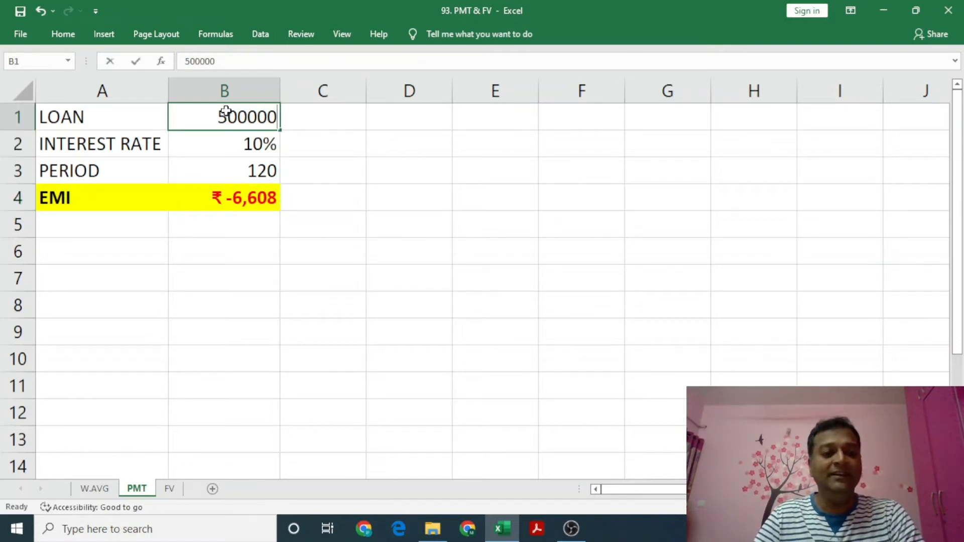
text(0)
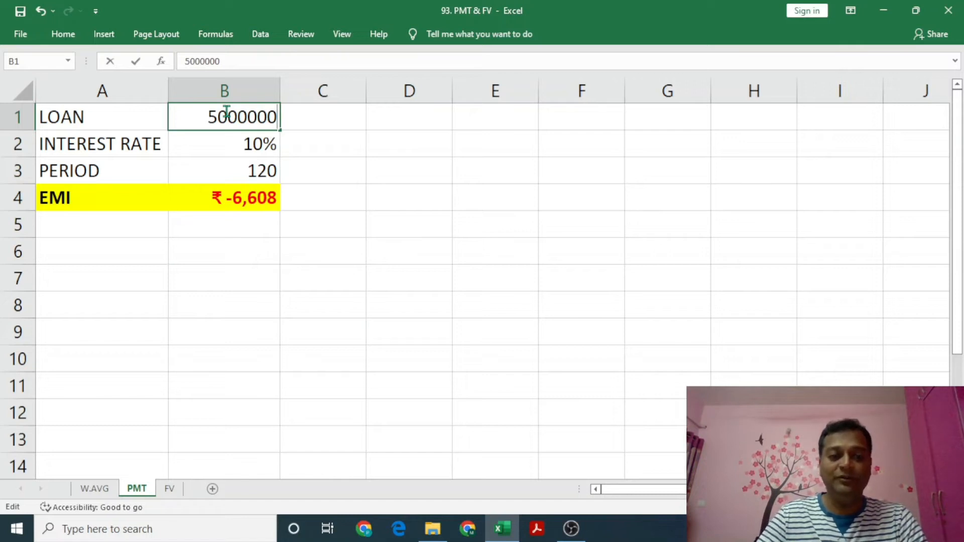
key(Return)
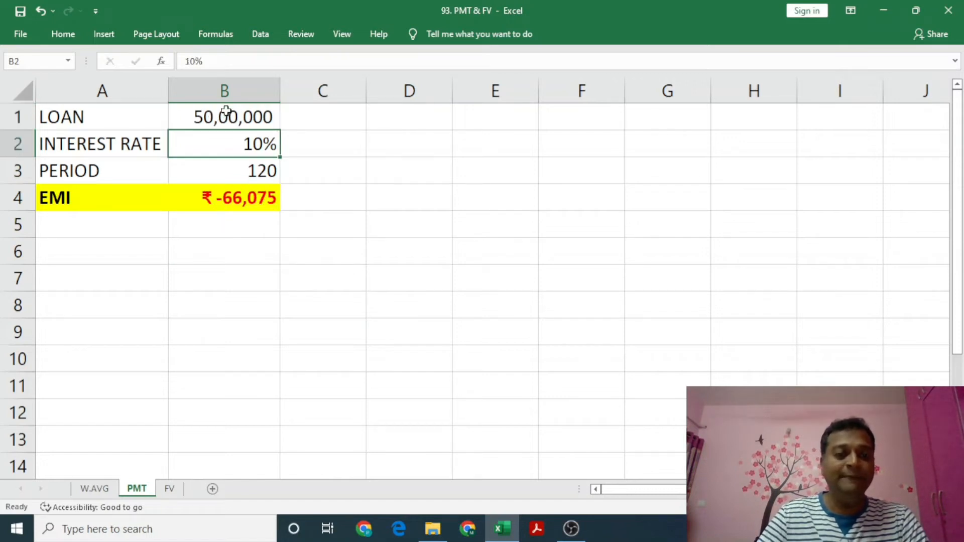
Step: Set the interest rate in B2 to 8.5% and display it with one decimal place
key(Down)
key(Up)
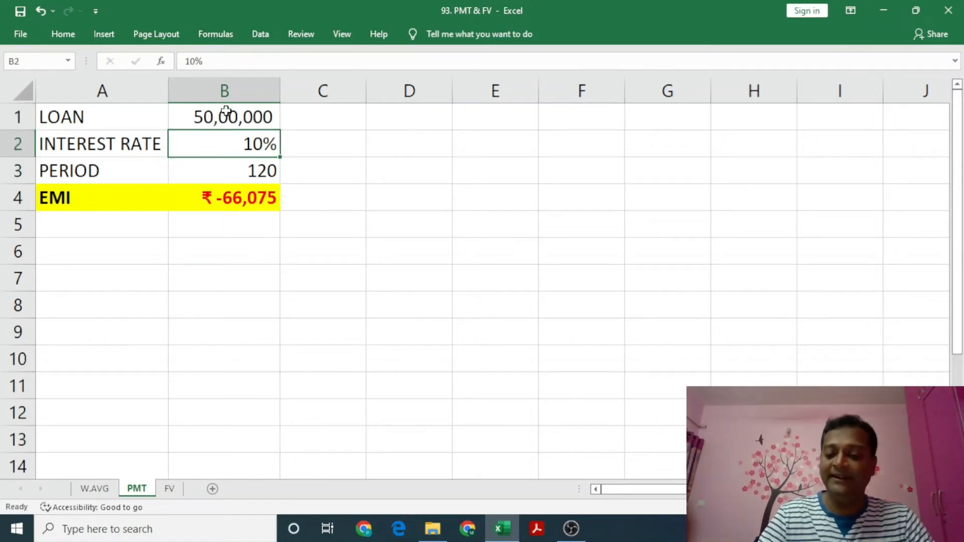
text(8.5)
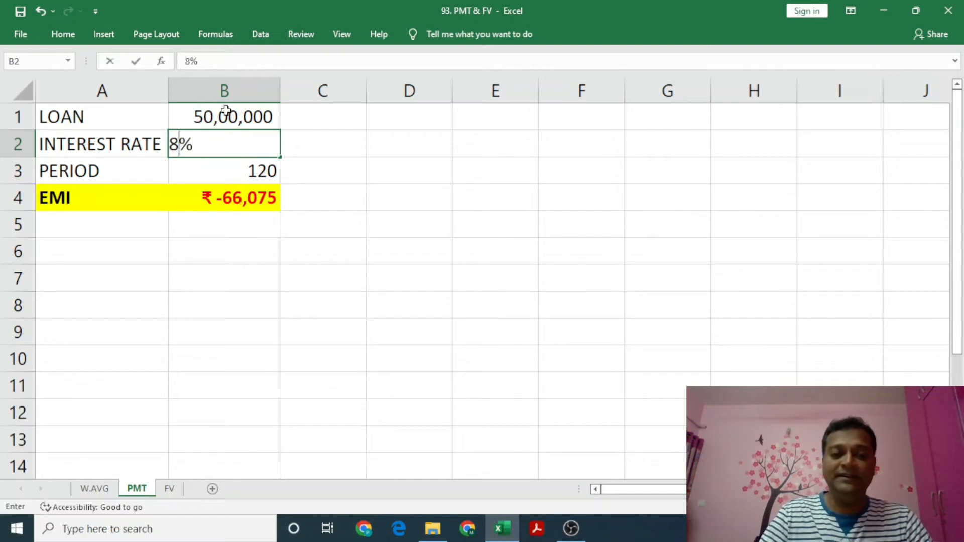
key(Return)
key(Up)
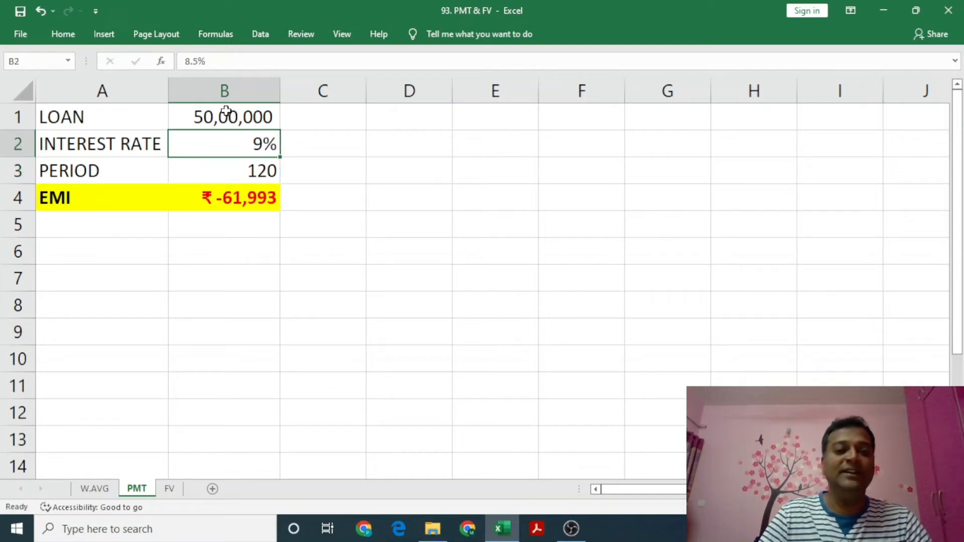
click(62, 33)
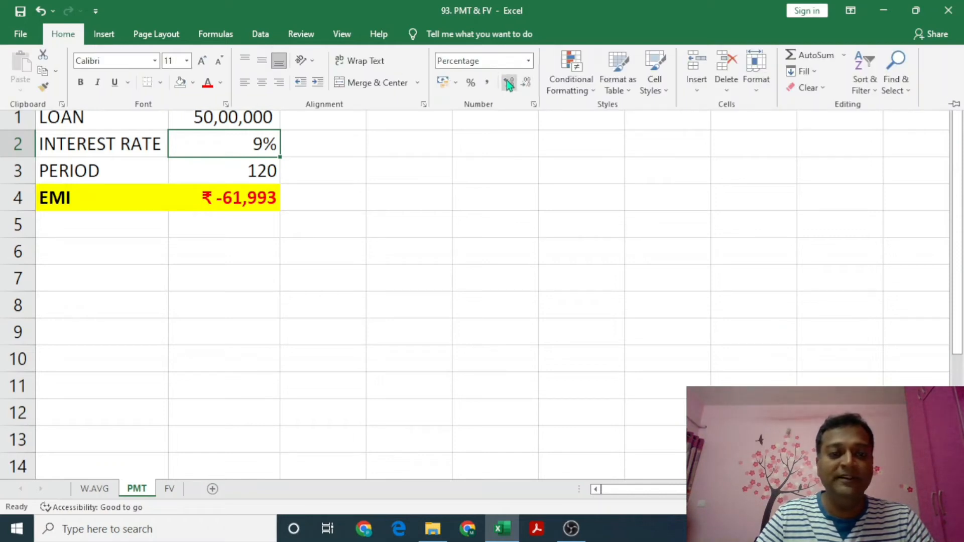
click(508, 82)
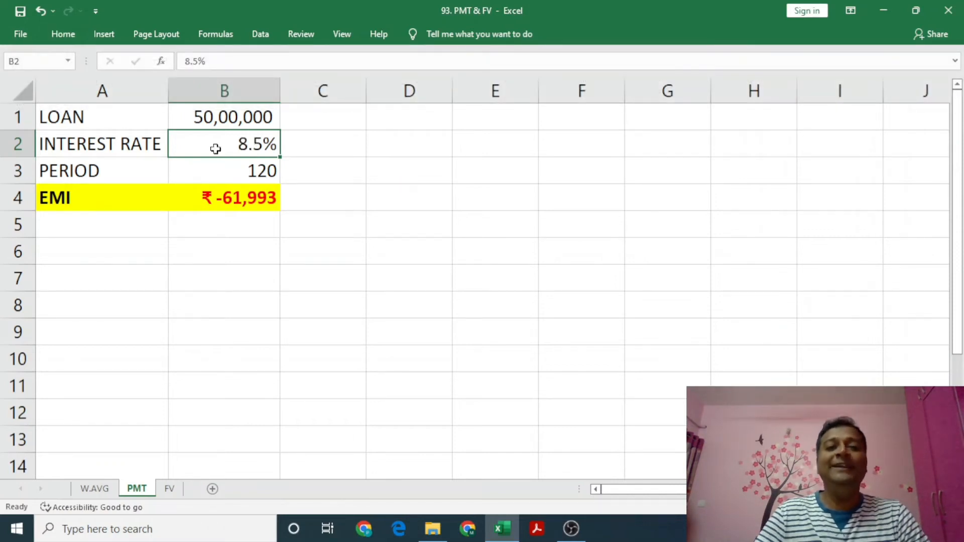
Step: Set the period in B3 with the formula =20*12 and check the EMI in B4
key(Down)
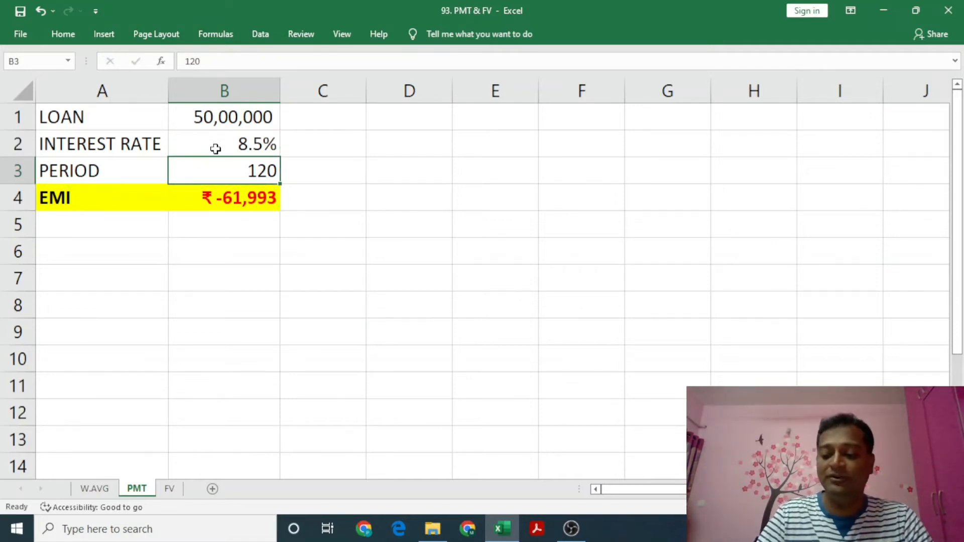
text(+)
key(BackSpace)
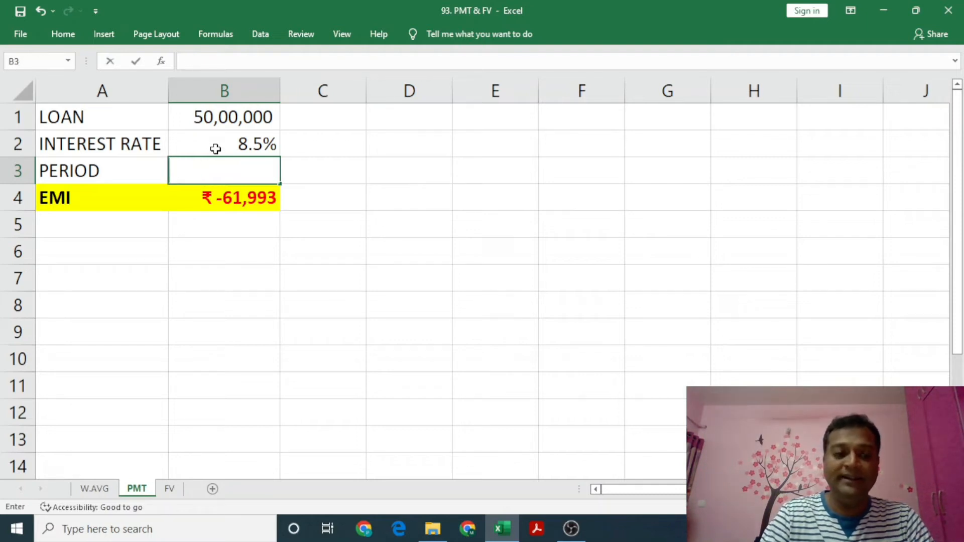
text(=20*)
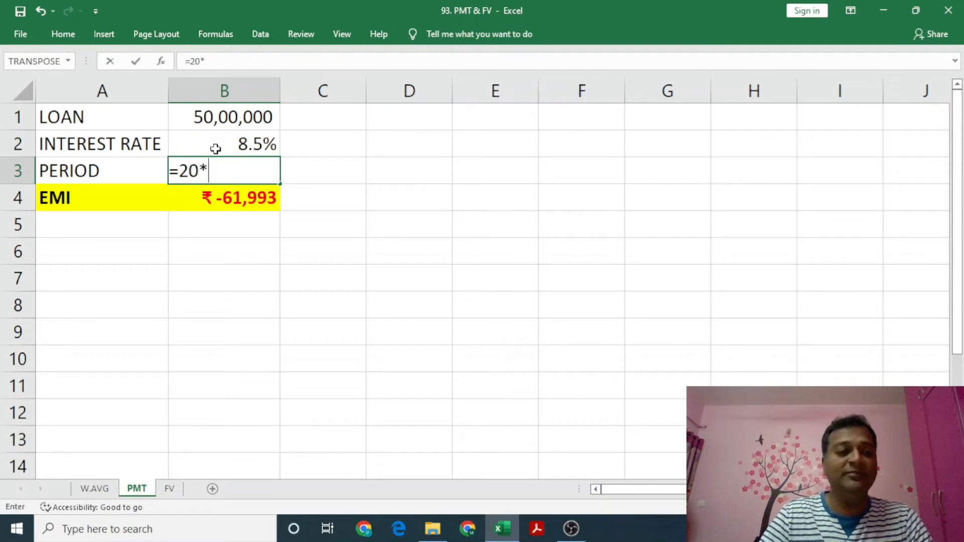
text(12)
key(Return)
key(Up)
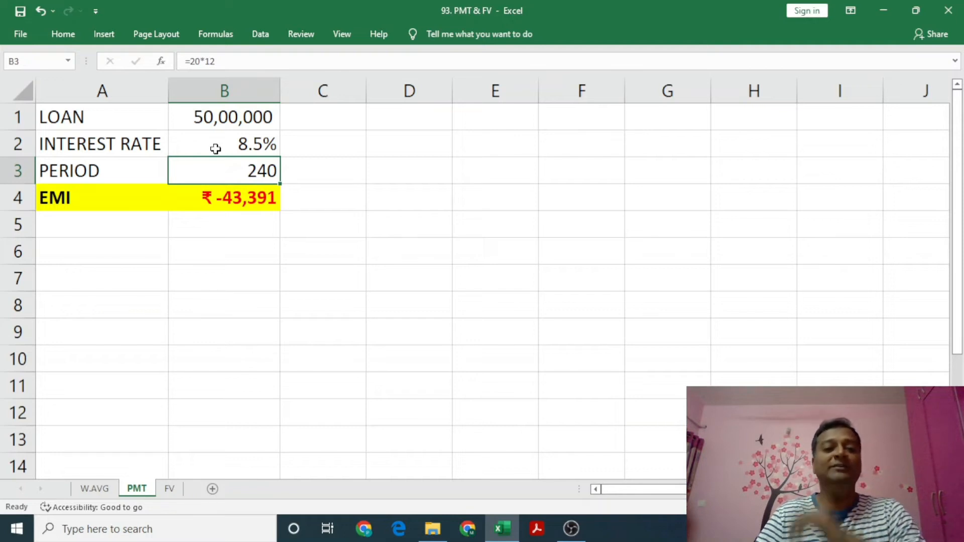
key(Down)
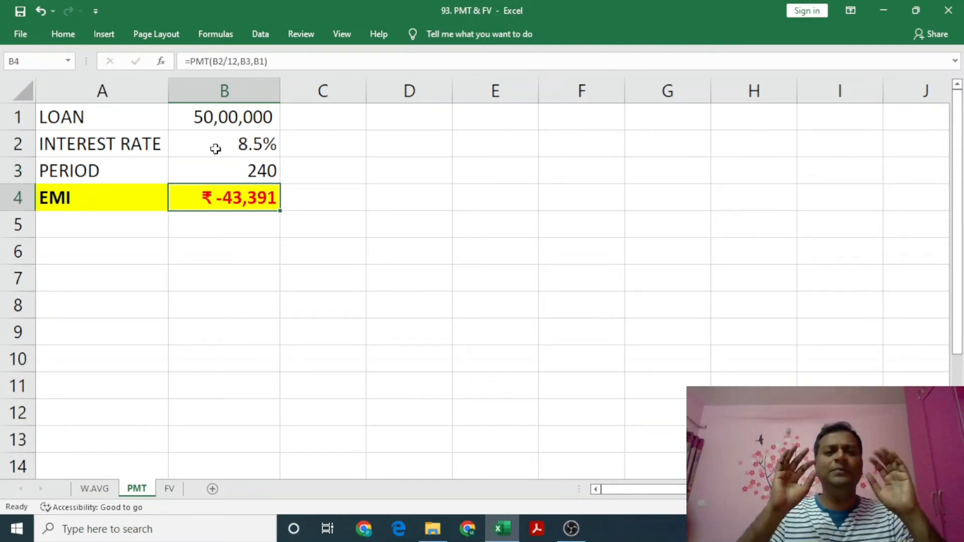
Step: Set the loan amount in B1 to 4000000
key(Up)
key(Up)
key(Up)
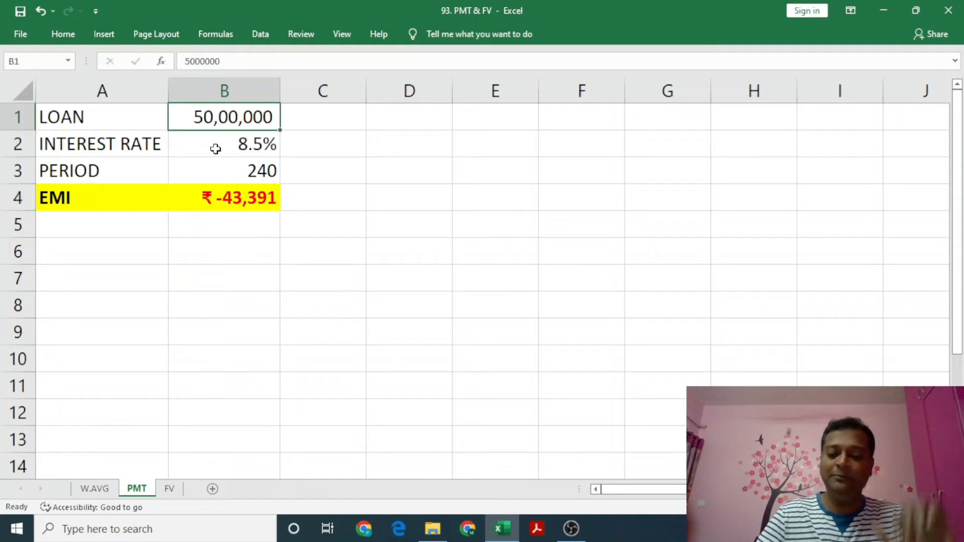
key(F2)
key(Left)
key(Left)
key(Left)
key(Left)
key(Left)
key(Left)
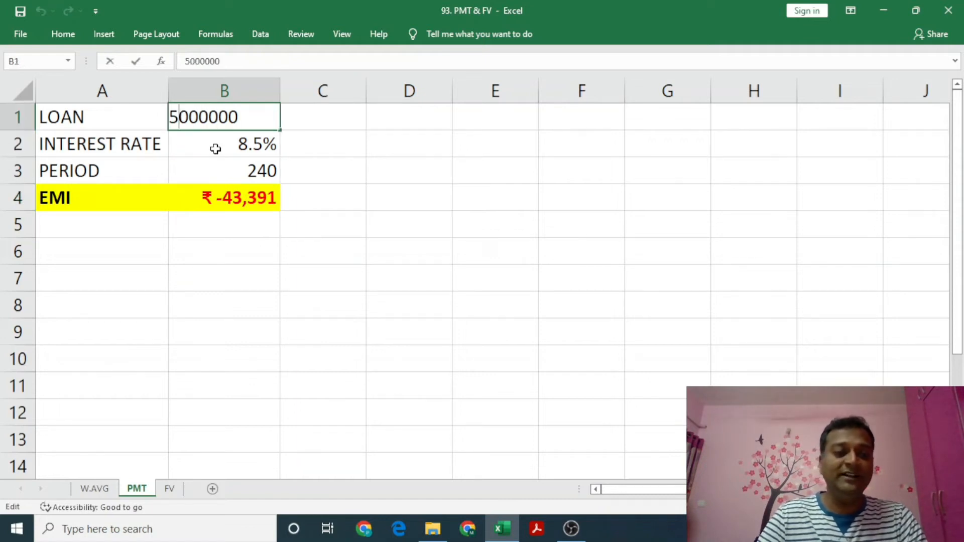
key(BackSpace)
text(4)
key(Return)
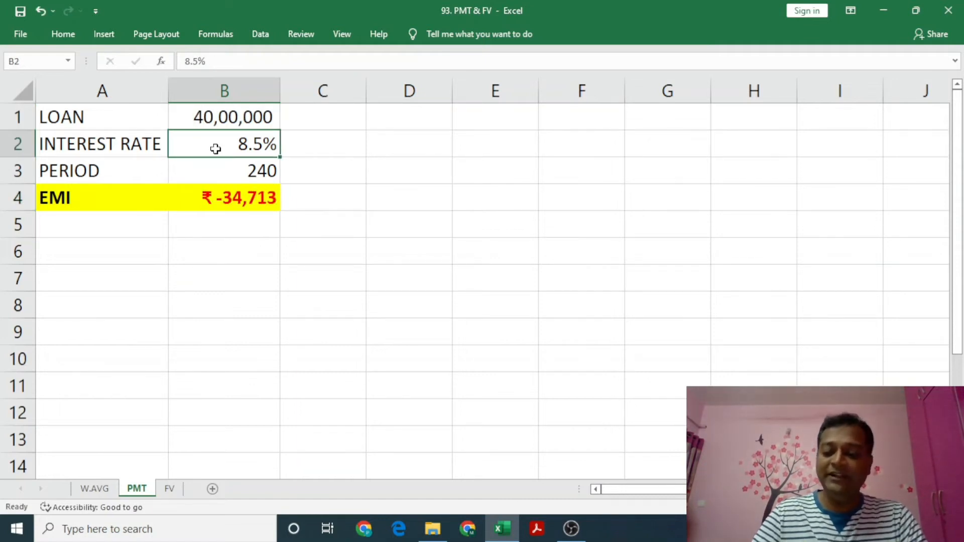
Step: Set the interest rate to 12% and the period to 12, and review the EMI in B4
text(12%)
key(Return)
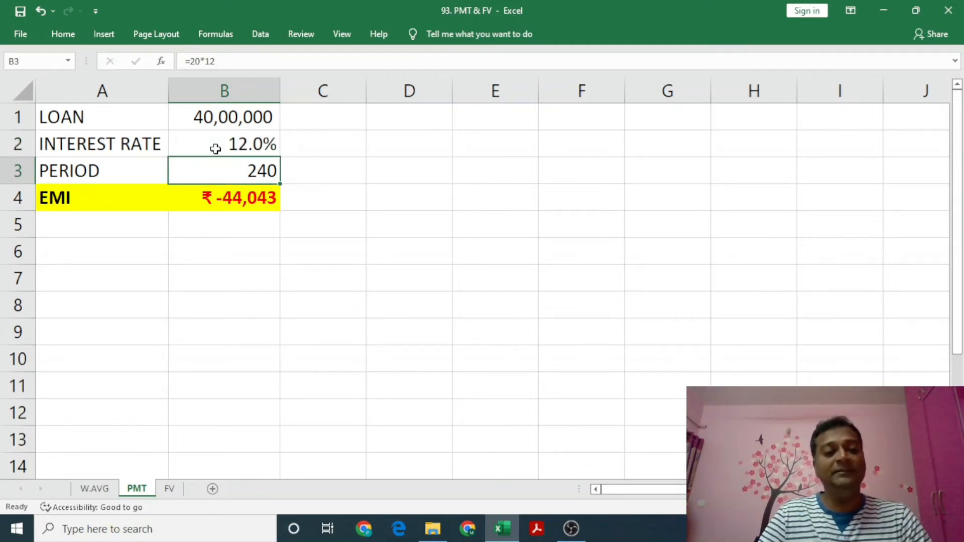
text(12)
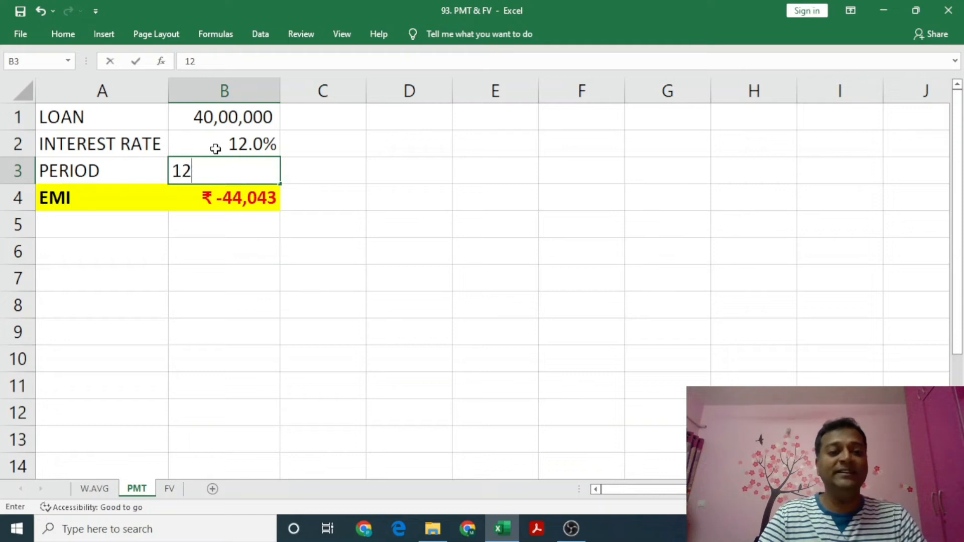
key(Return)
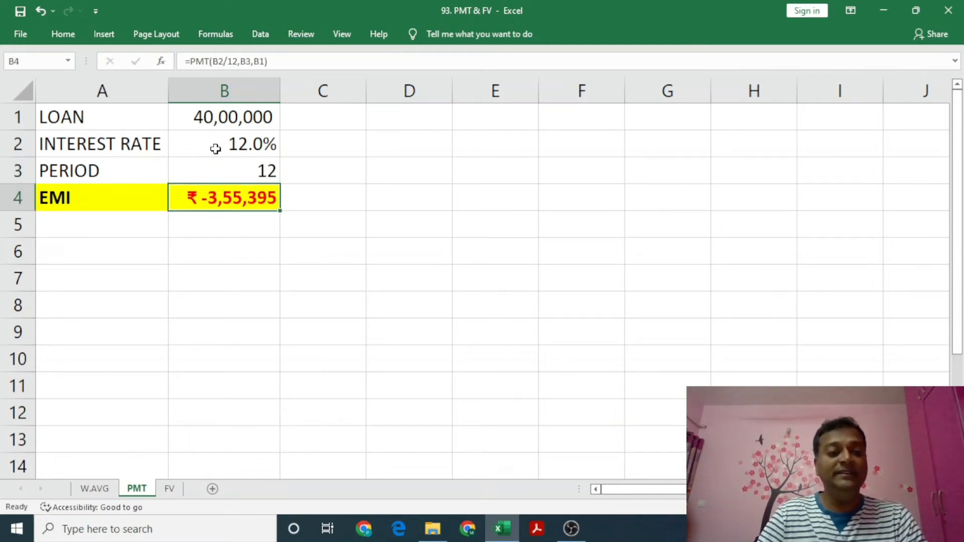
key(Up)
key(Down)
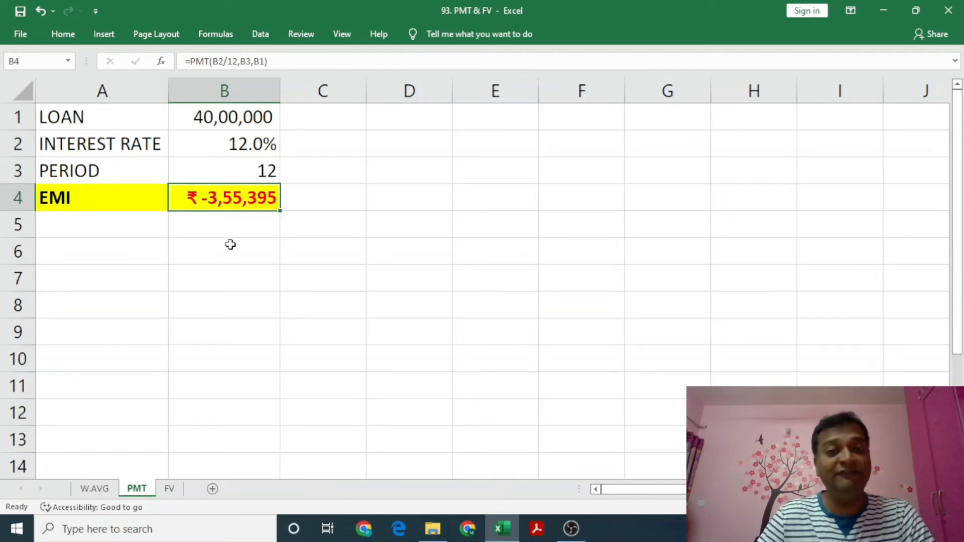
Step: Open the FV sheet and examine the maturity inputs in column B, starting with the initial amount in B1
click(174, 488)
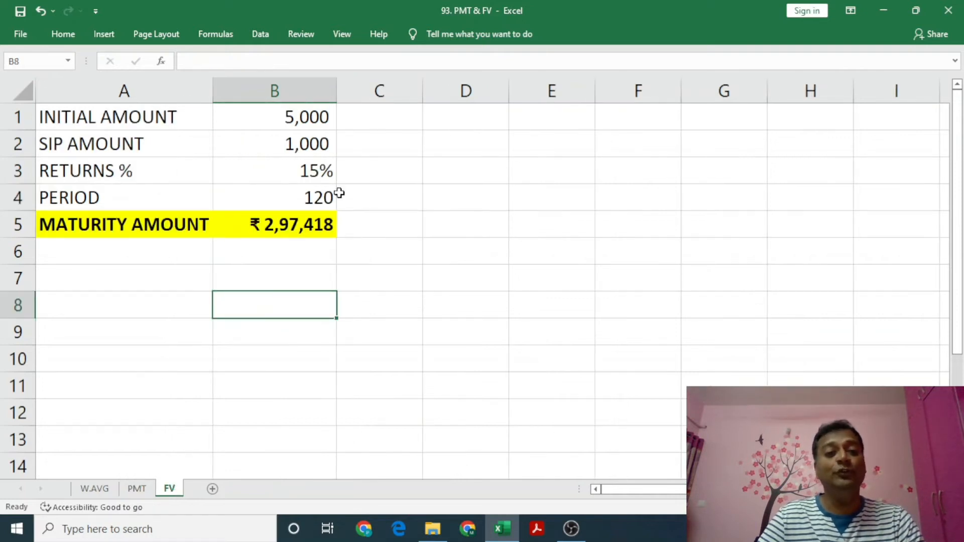
click(282, 94)
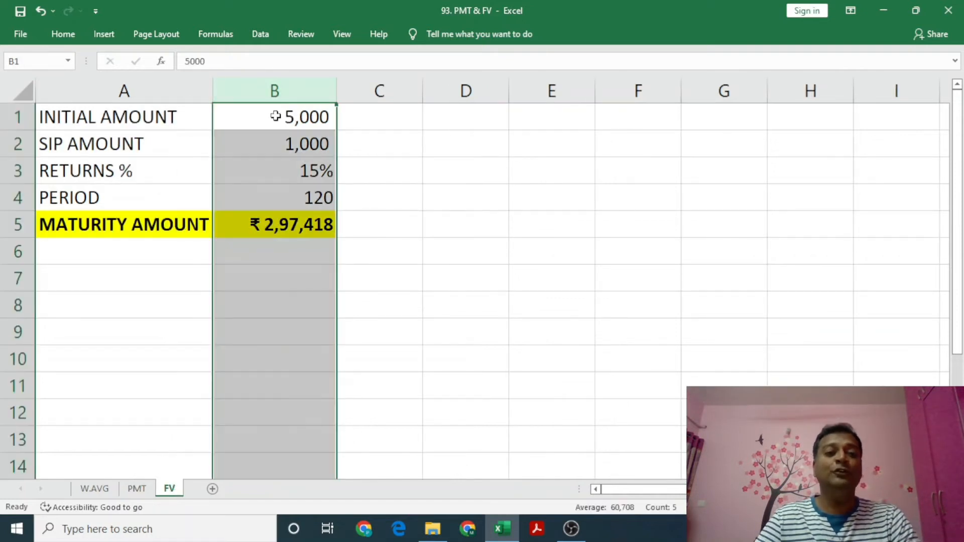
click(275, 116)
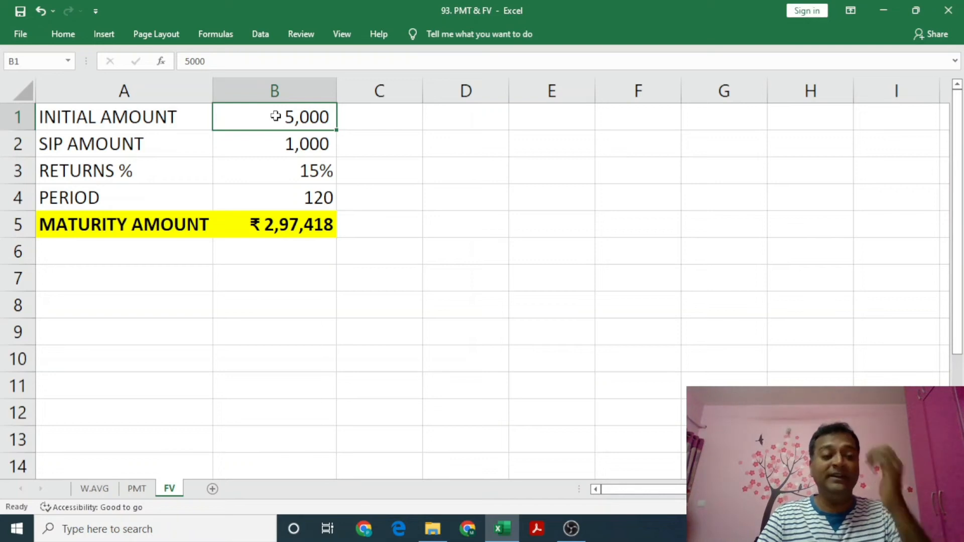
Step: Examine the initial amount, SIP amount, returns and period inputs in column B and the FV formula in B5
key(Down)
key(Up)
key(Down)
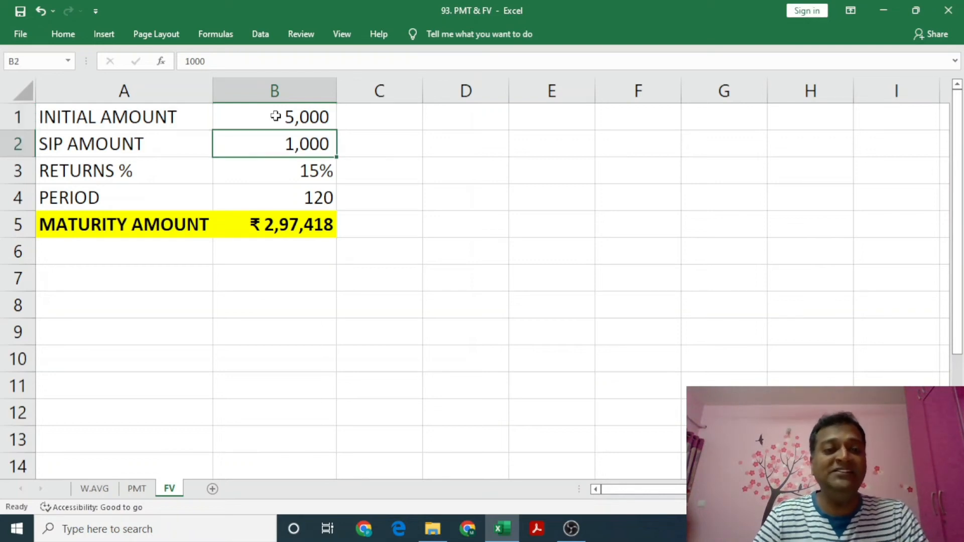
key(Up)
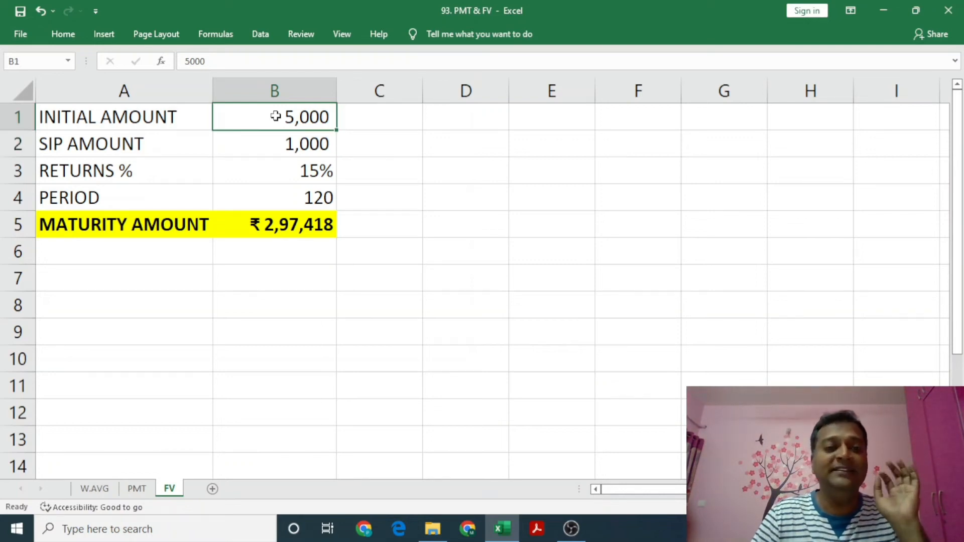
key(Down)
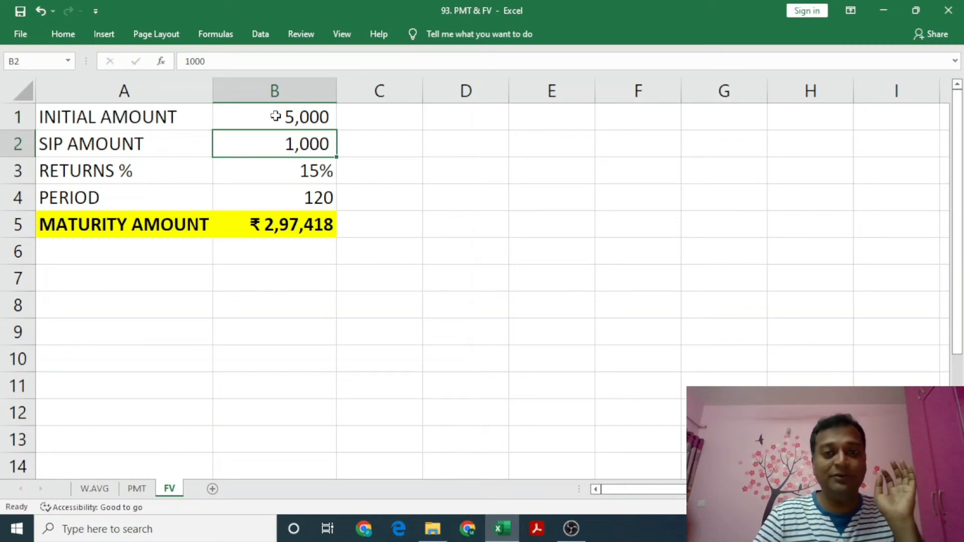
key(Down)
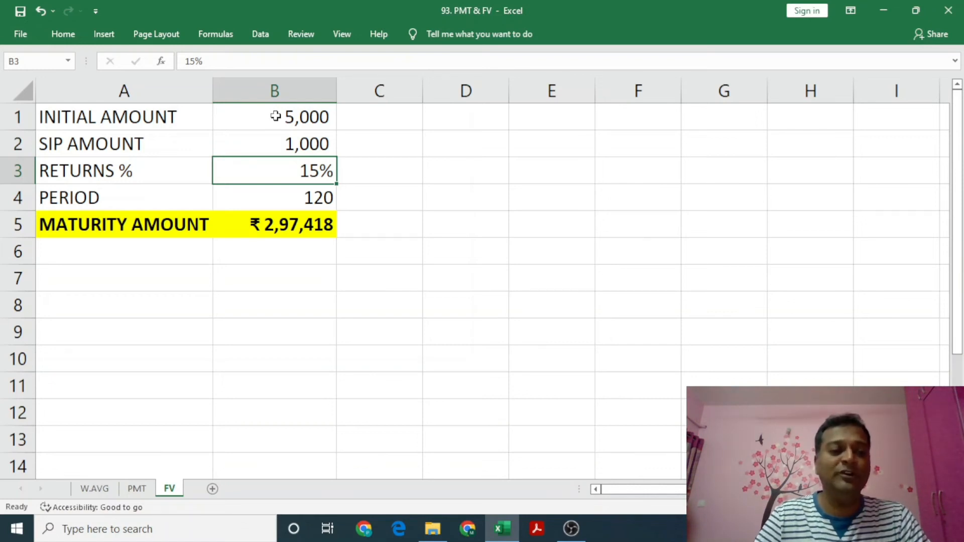
key(Down)
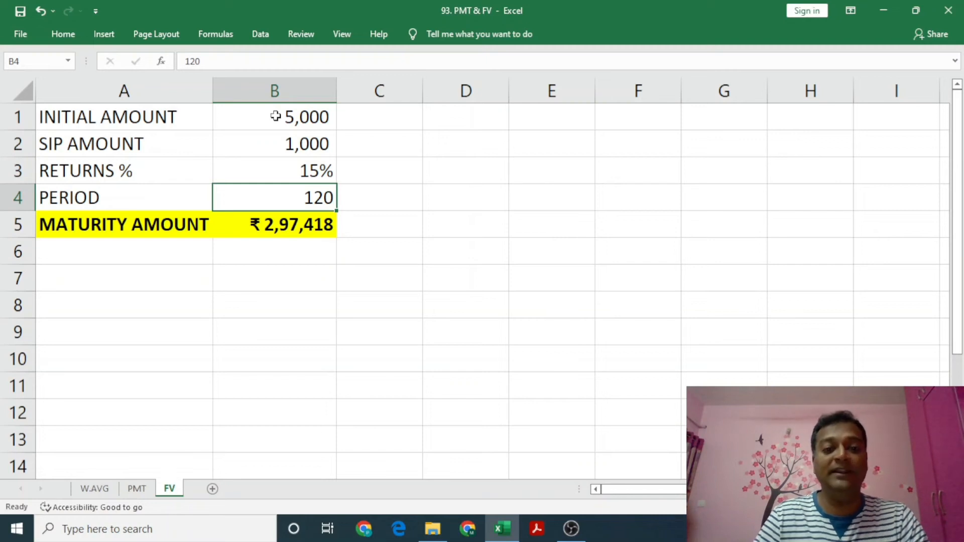
key(Up)
key(Up)
key(Up)
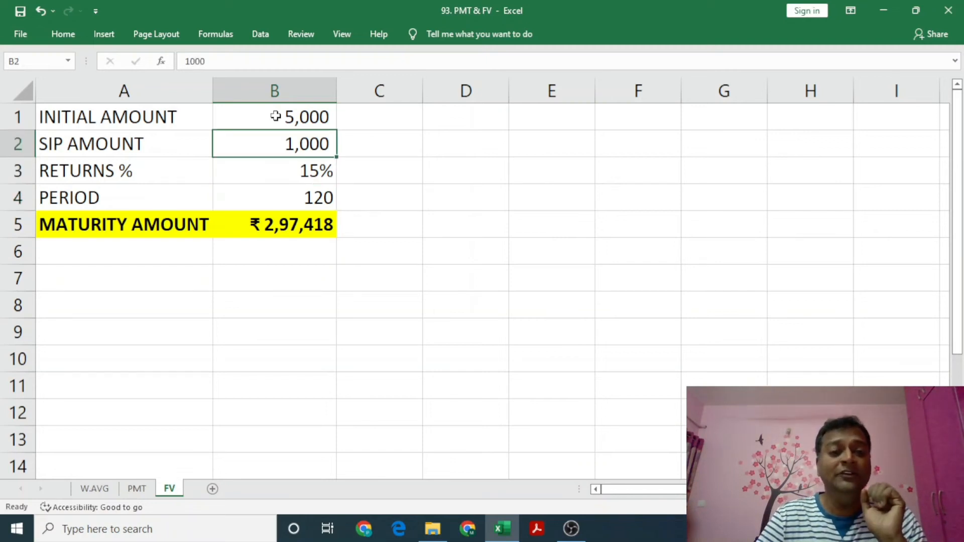
key(Down)
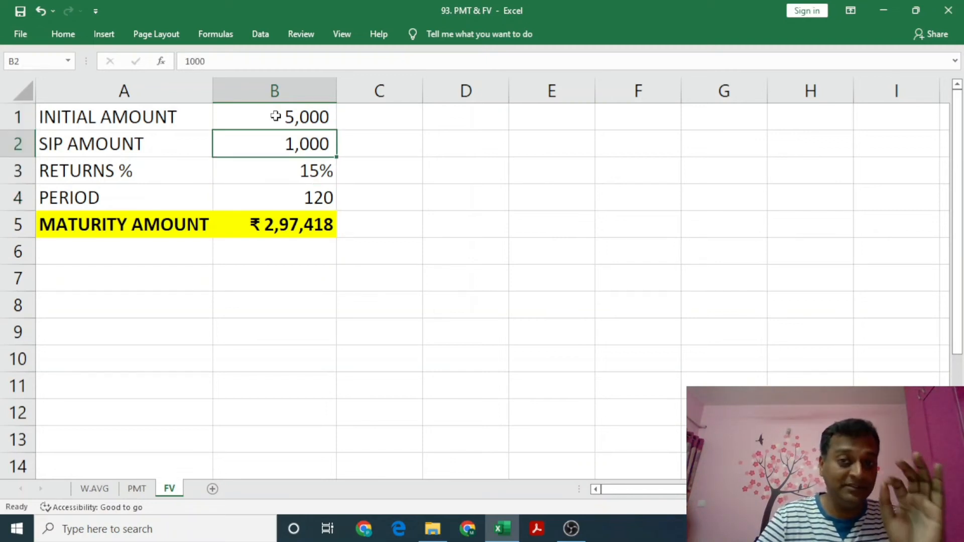
key(Down)
key(Down)
key(Down)
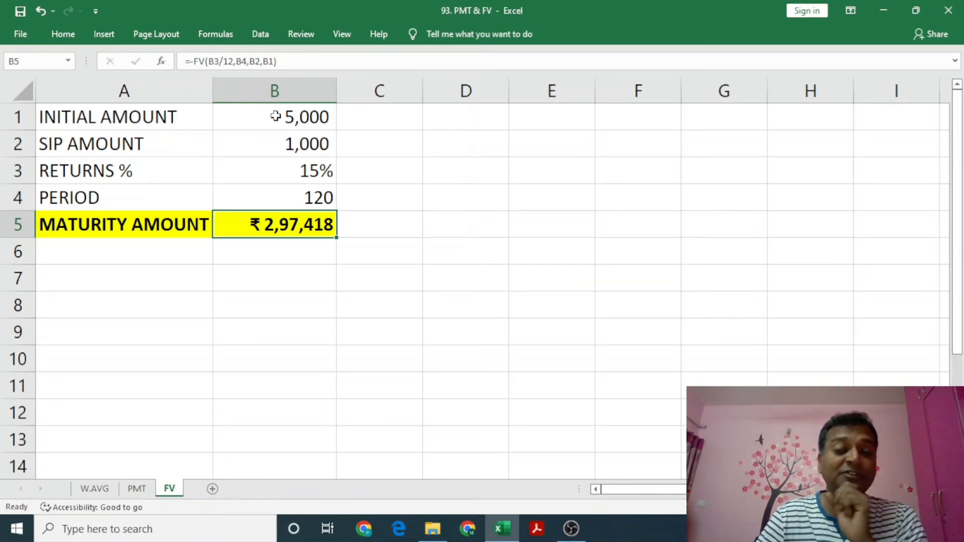
Step: Set the period in B4 to 240
key(Up)
key(Up)
key(Up)
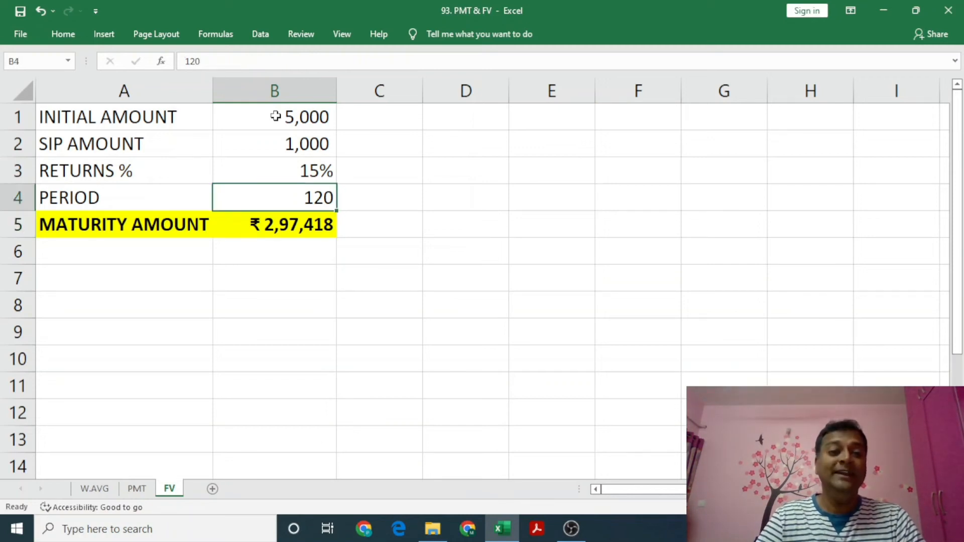
key(Down)
key(Down)
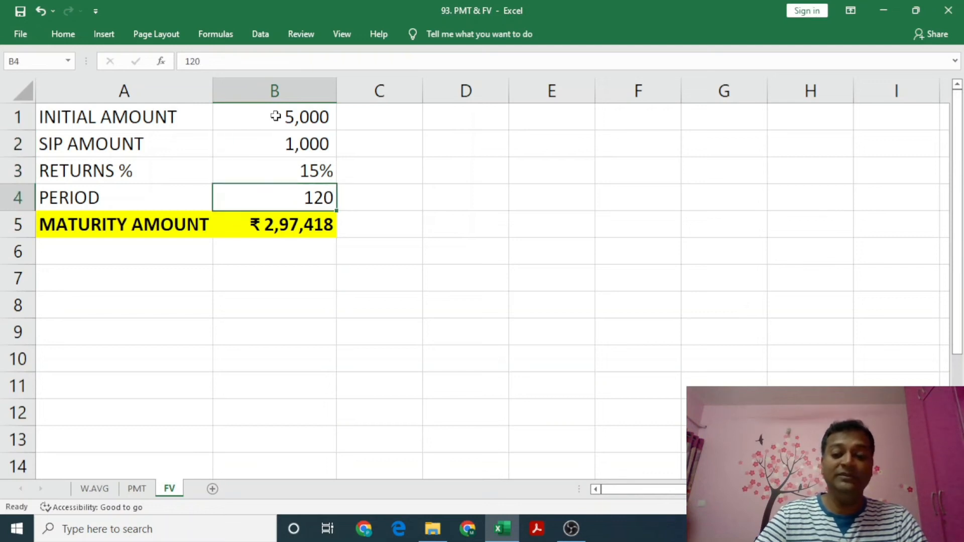
text(240)
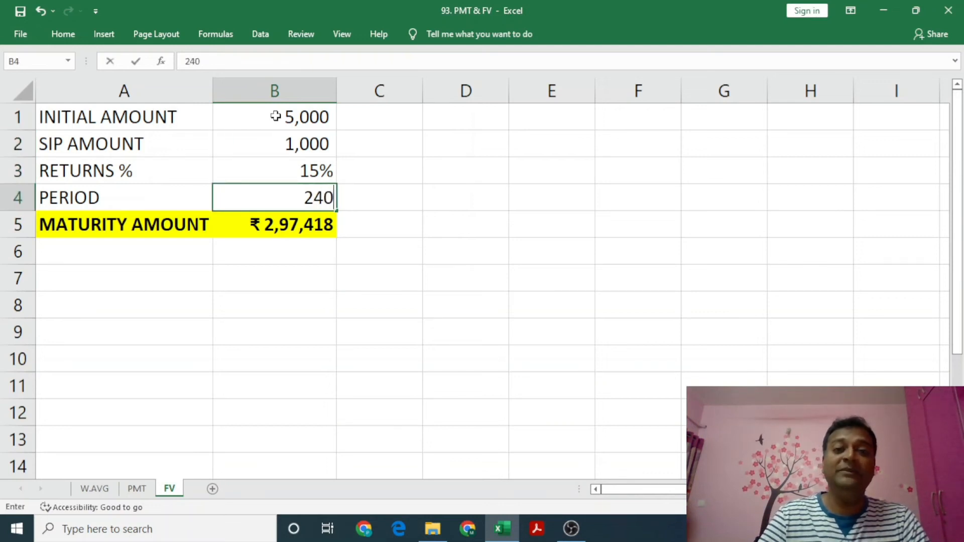
key(Return)
key(Up)
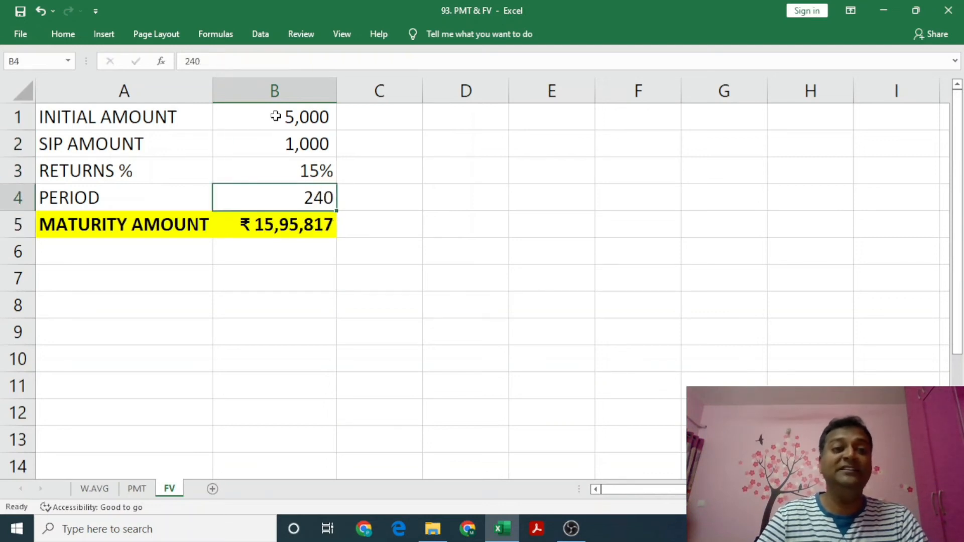
Step: Set the initial amount in B1 to 0 and check the maturity amount in B5
key(Up)
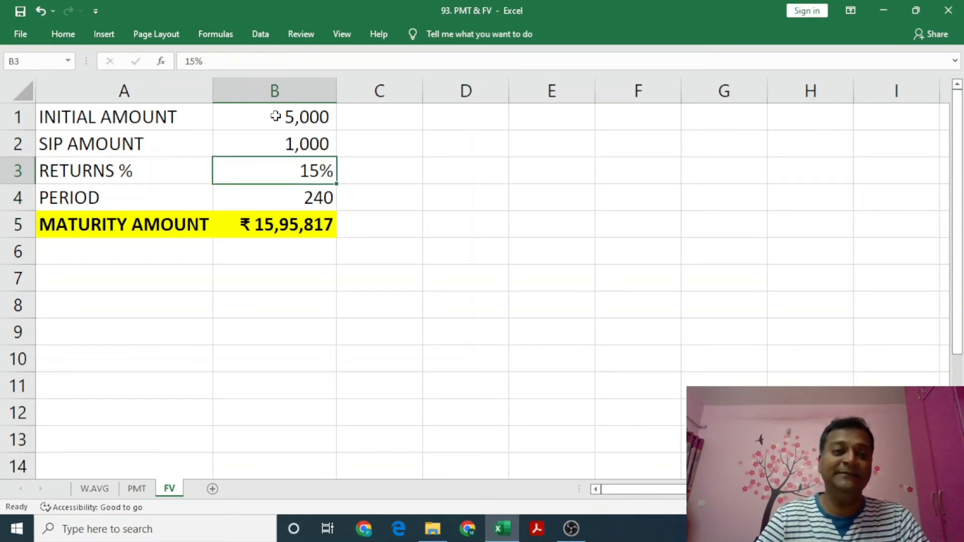
key(Up)
key(Up)
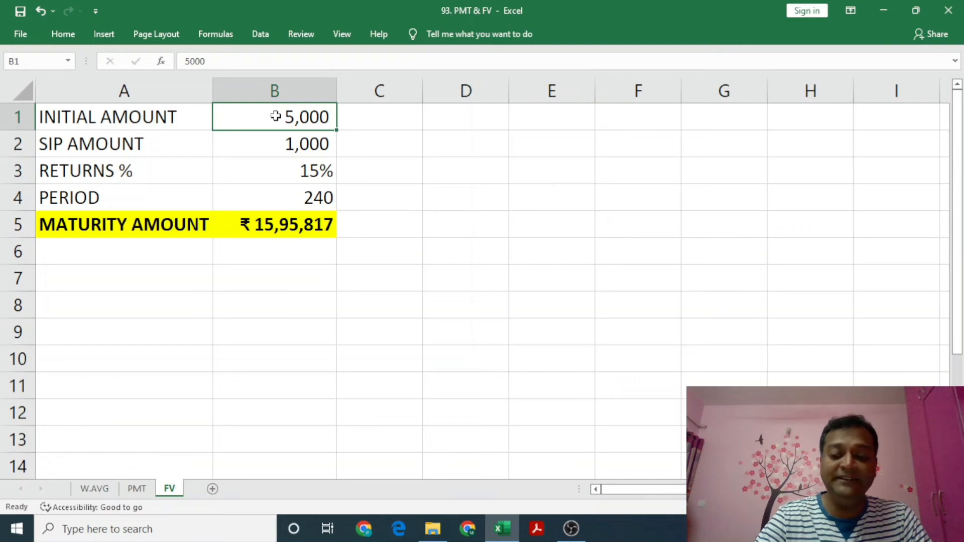
key(BackSpace)
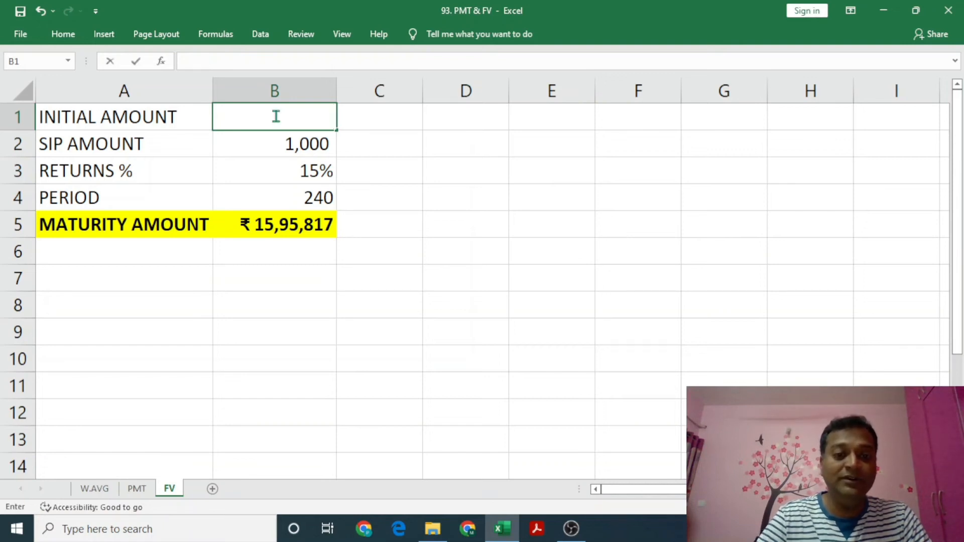
text(0)
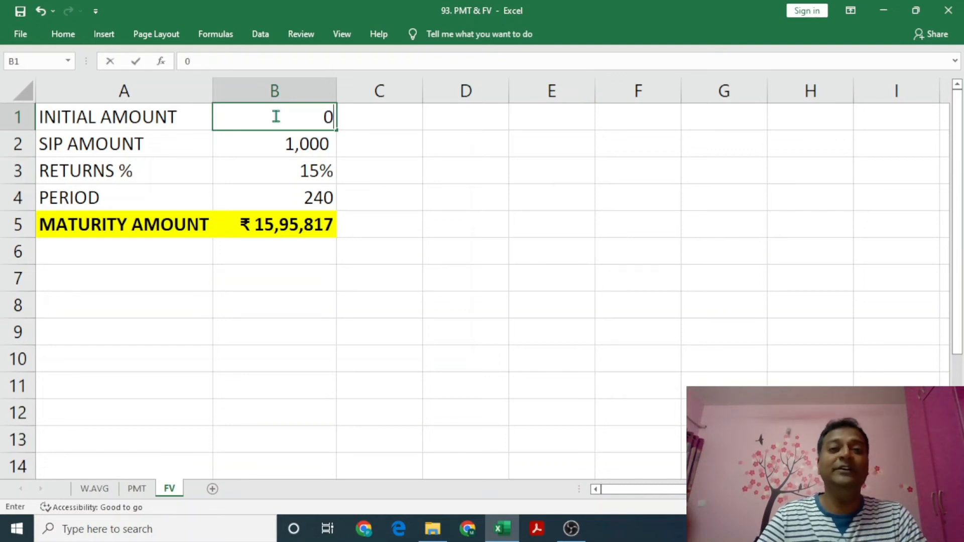
key(Return)
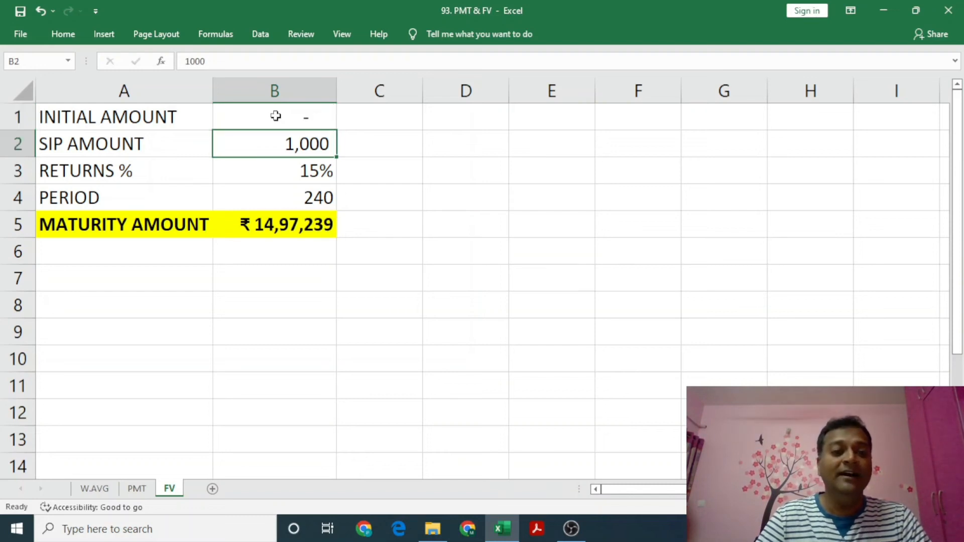
key(Down)
key(Down)
key(Down)
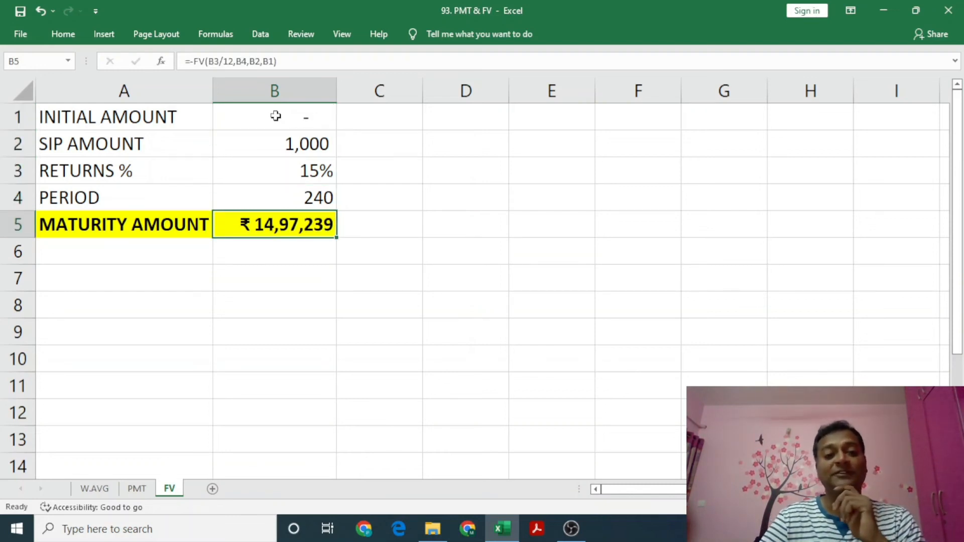
Step: Undo the last change to the initial amount in B1
key(Up)
key(Up)
key(Up)
key(Up)
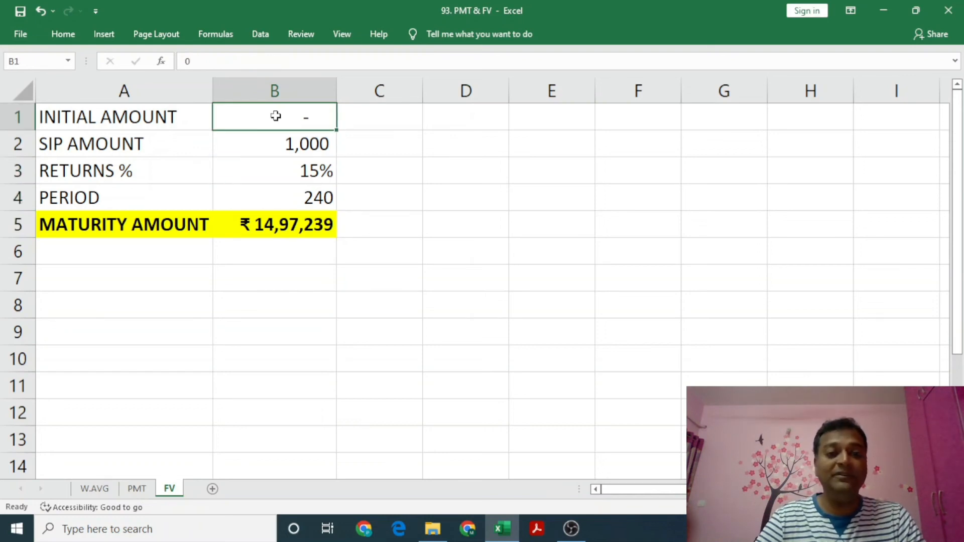
key(ctrl+z)
Step: Start a new FV formula in the maturity amount cell B5, with B3/12 as the rate
key(Down)
key(Down)
key(Down)
key(Down)
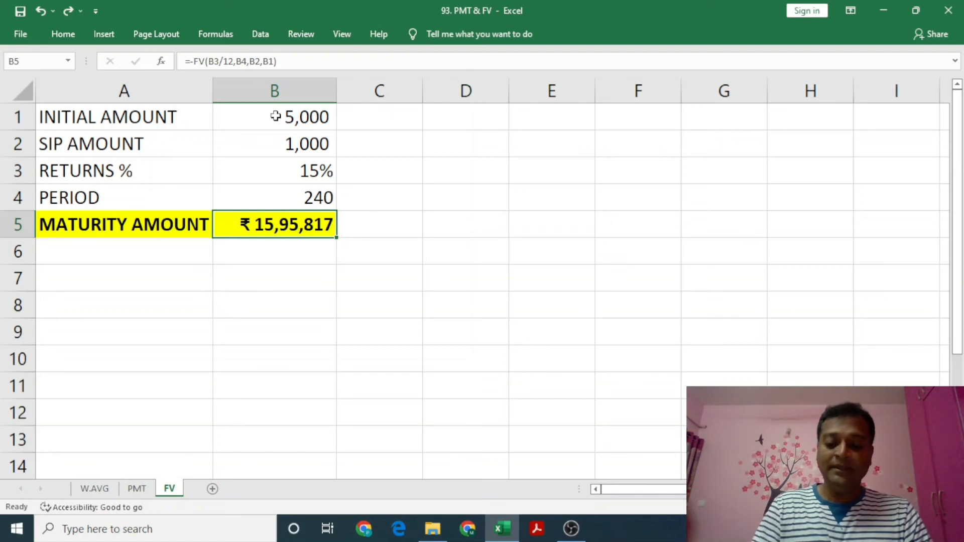
text(=FV)
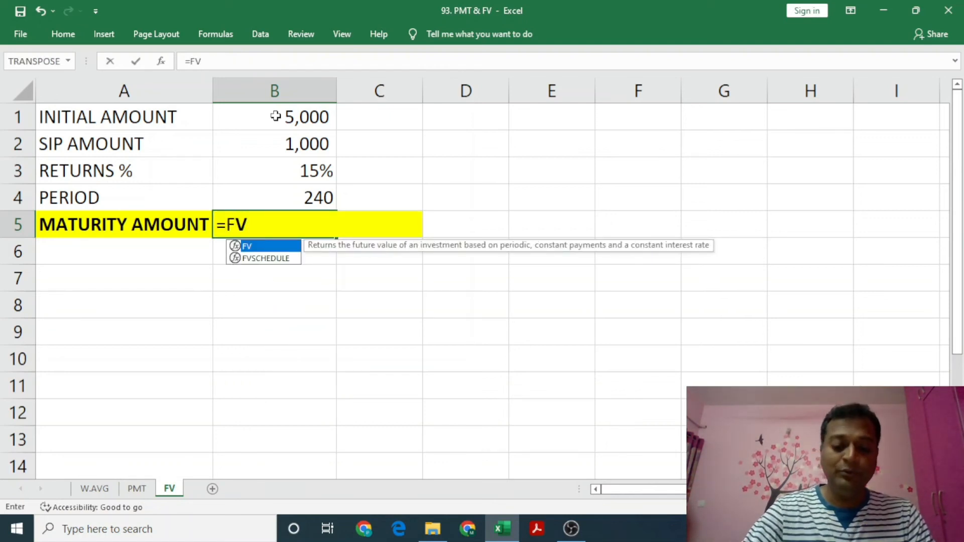
text(()
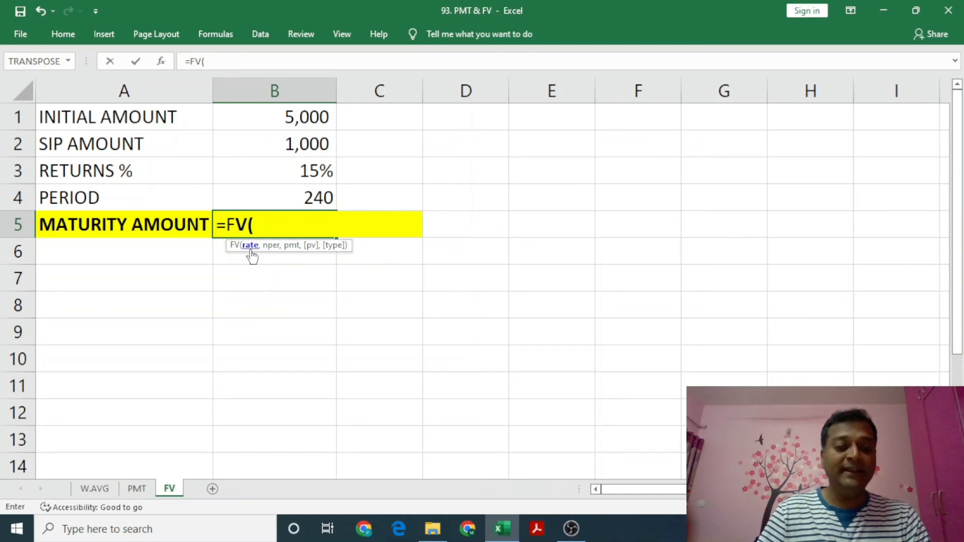
click(276, 167)
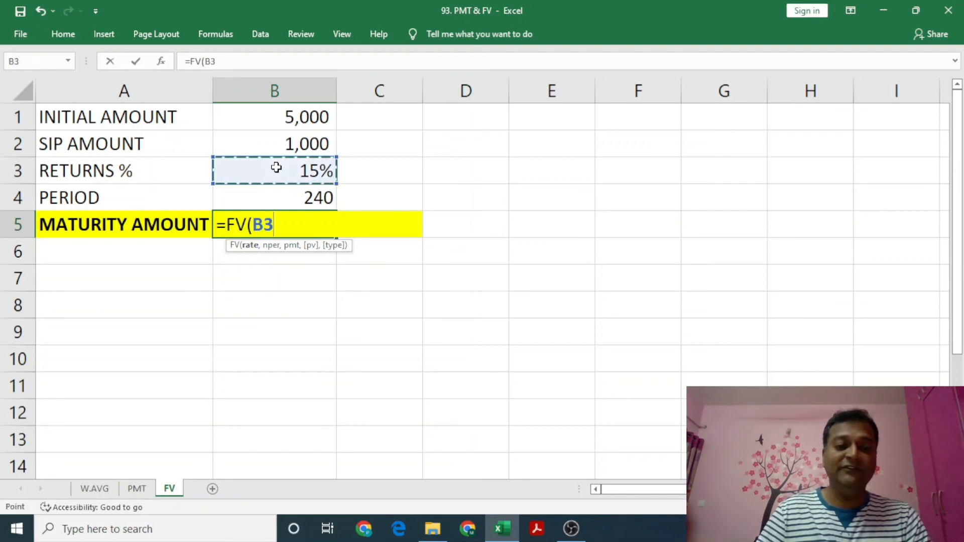
text(/12)
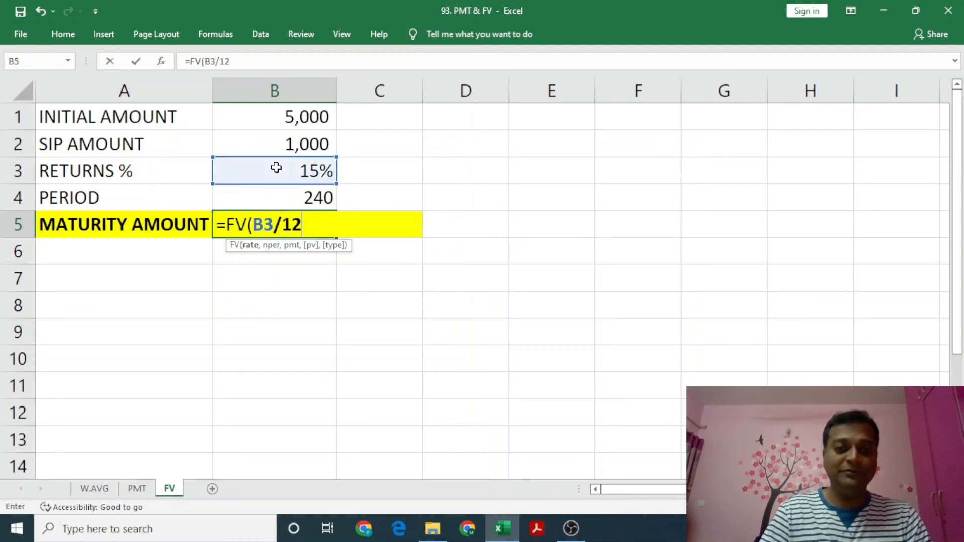
text(,)
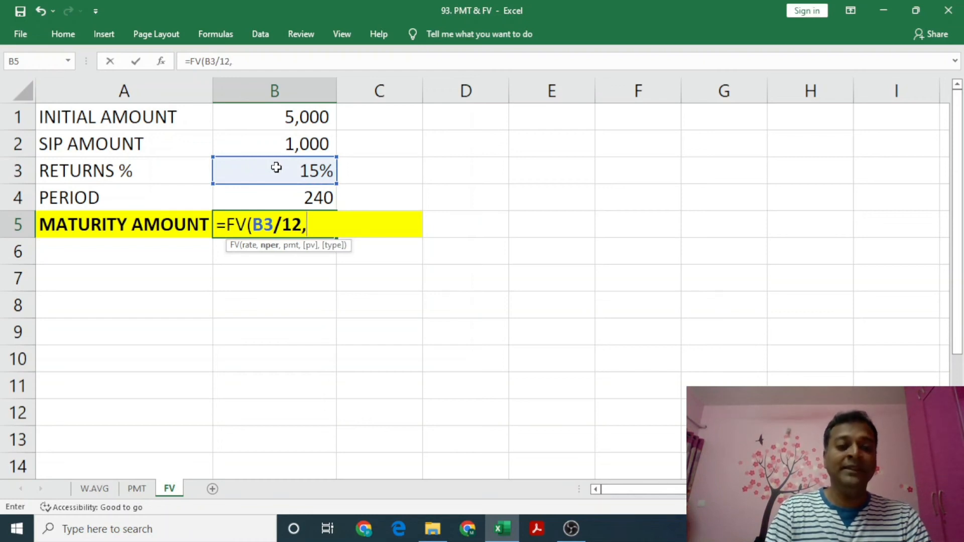
Step: Complete the formula as =FV(B3/12,B4,B2,B1), using the period, SIP amount and initial amount cells
click(299, 197)
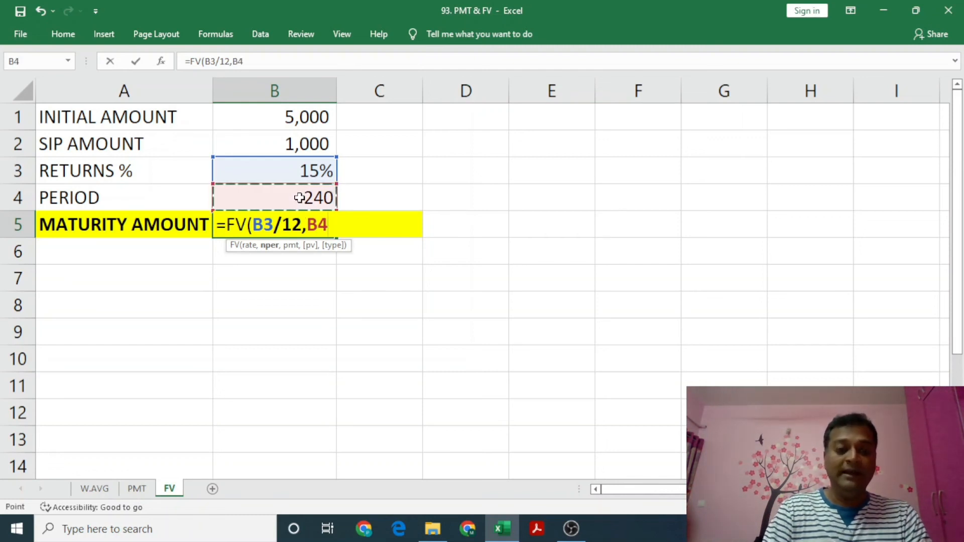
text(,)
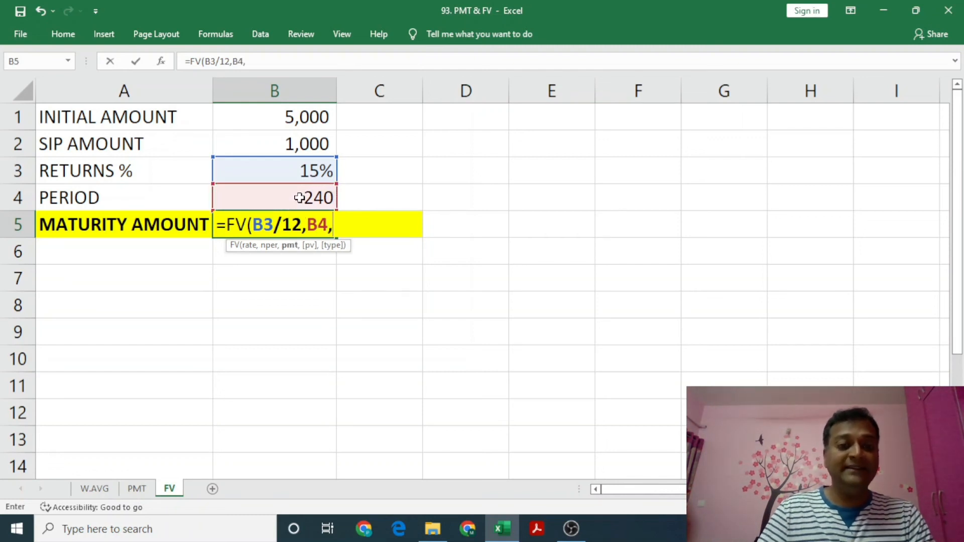
click(284, 147)
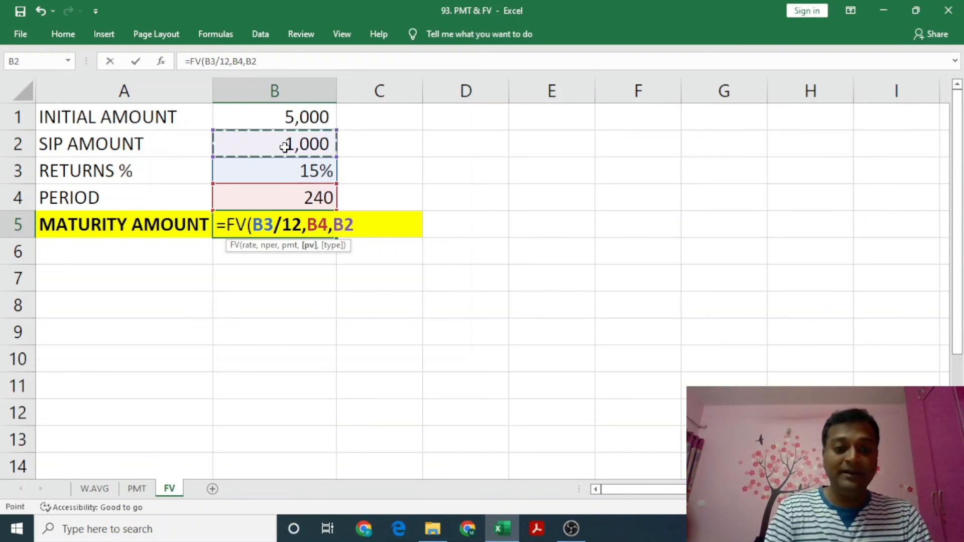
text(,)
click(281, 113)
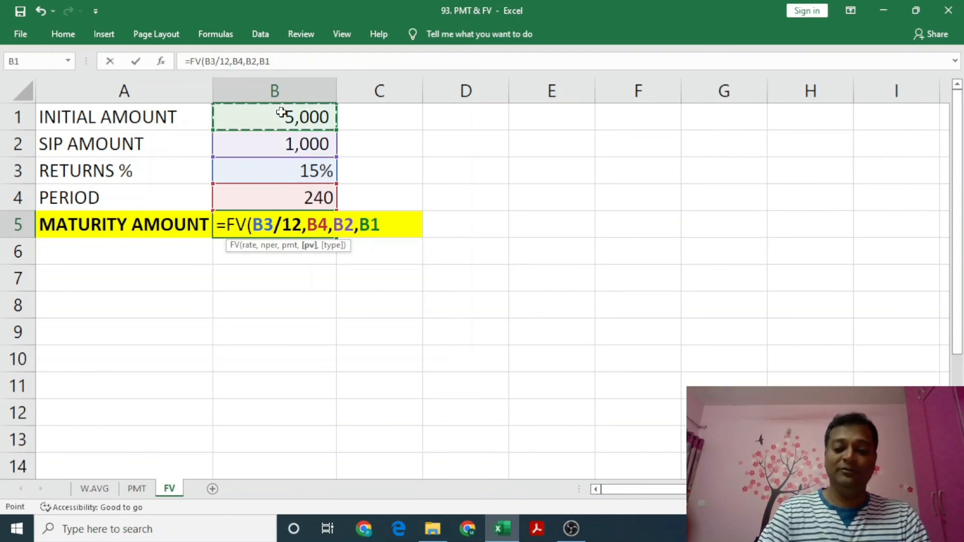
text())
key(Return)
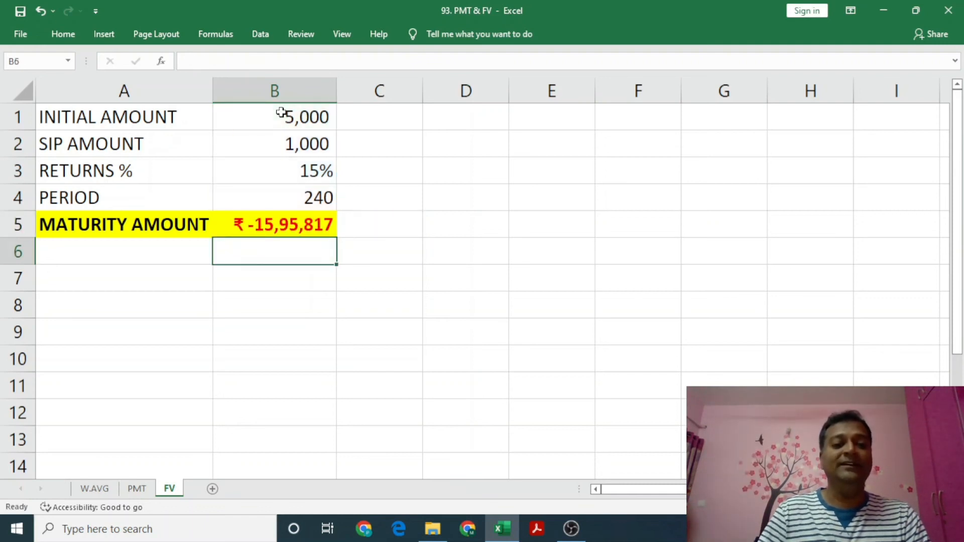
key(Up)
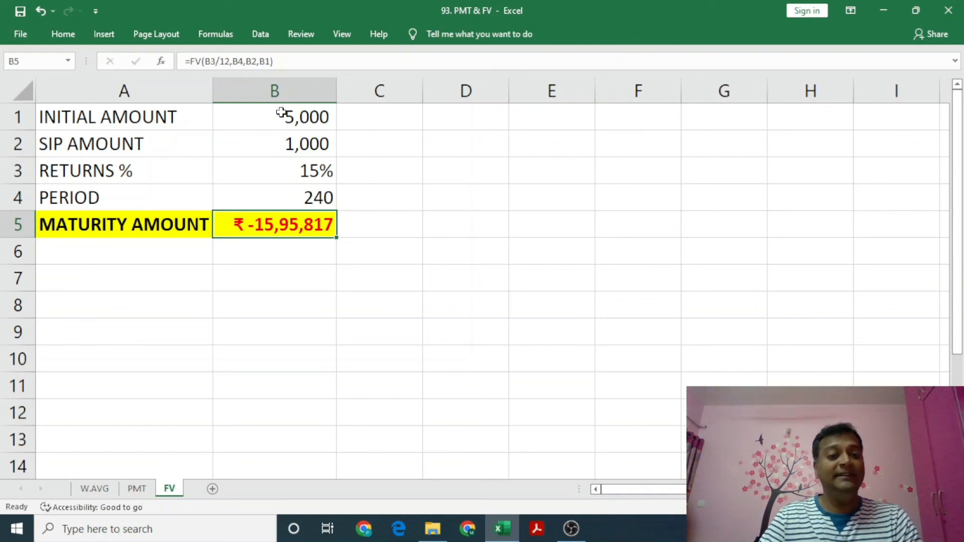
Step: Try returns of 10% and 11% in B3 to compare the maturity amounts
click(287, 173)
text(10)
key(Return)
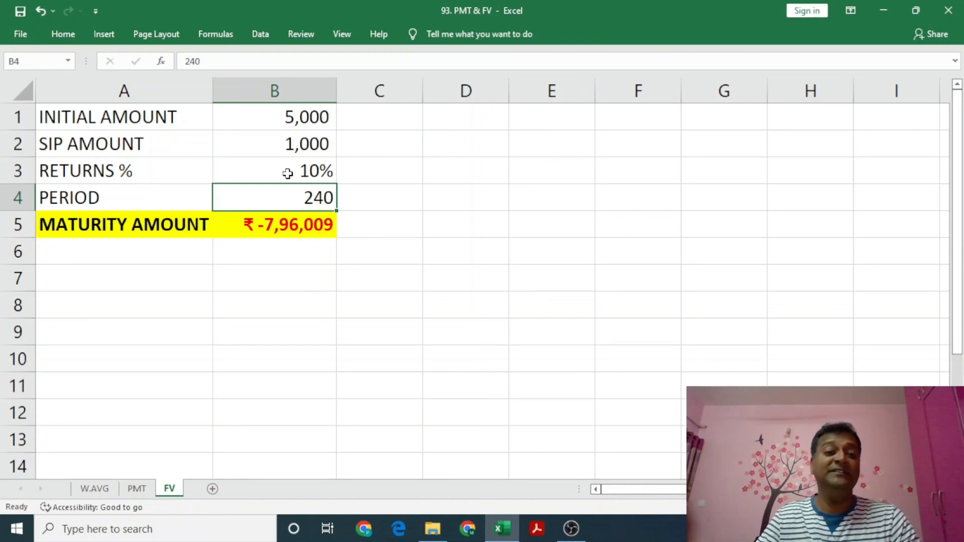
click(288, 170)
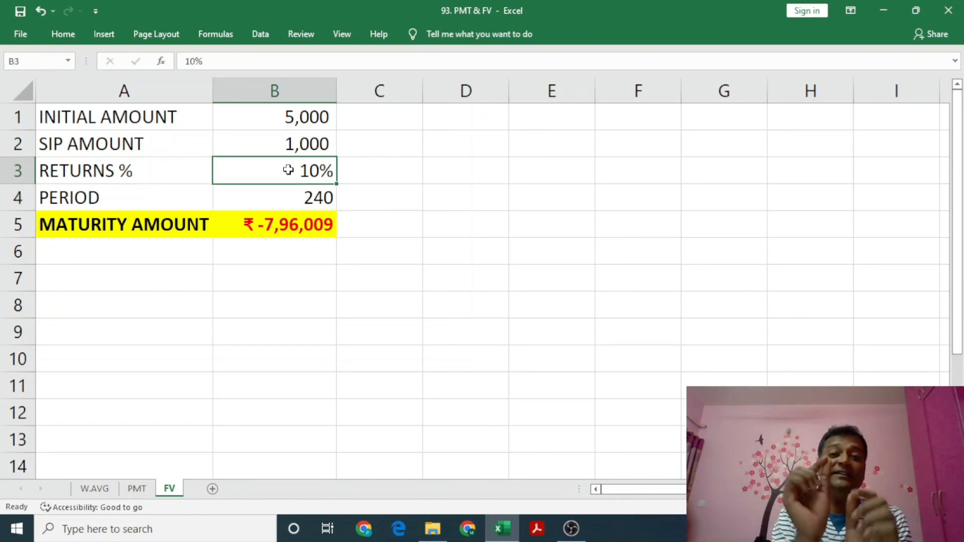
text(11)
key(Return)
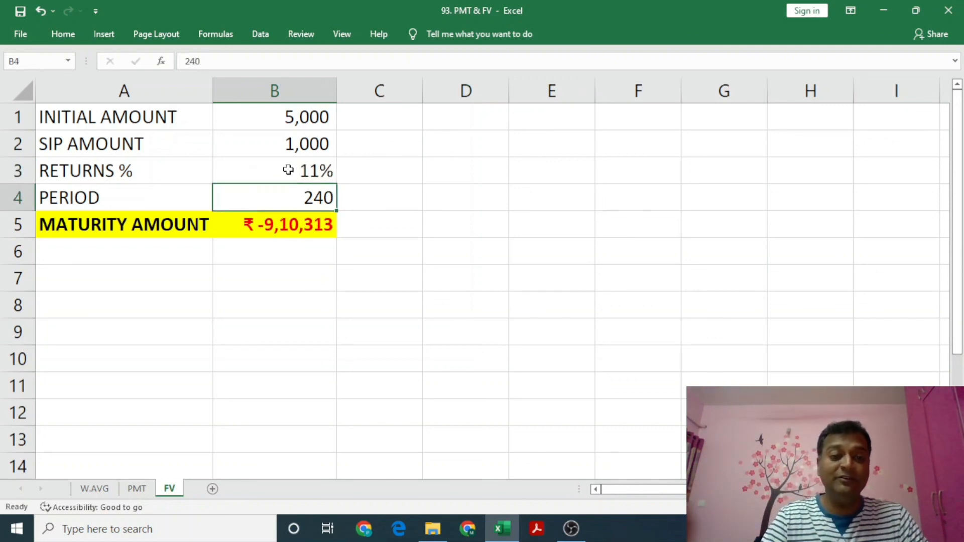
Step: Set the returns rate in B3 to 12%
text(1)
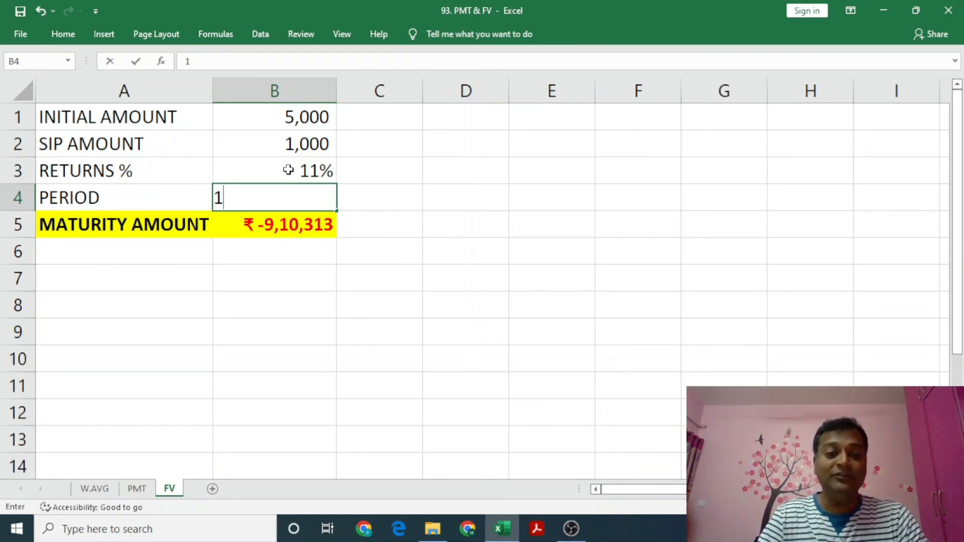
key(Escape)
click(288, 170)
text(12)
key(Return)
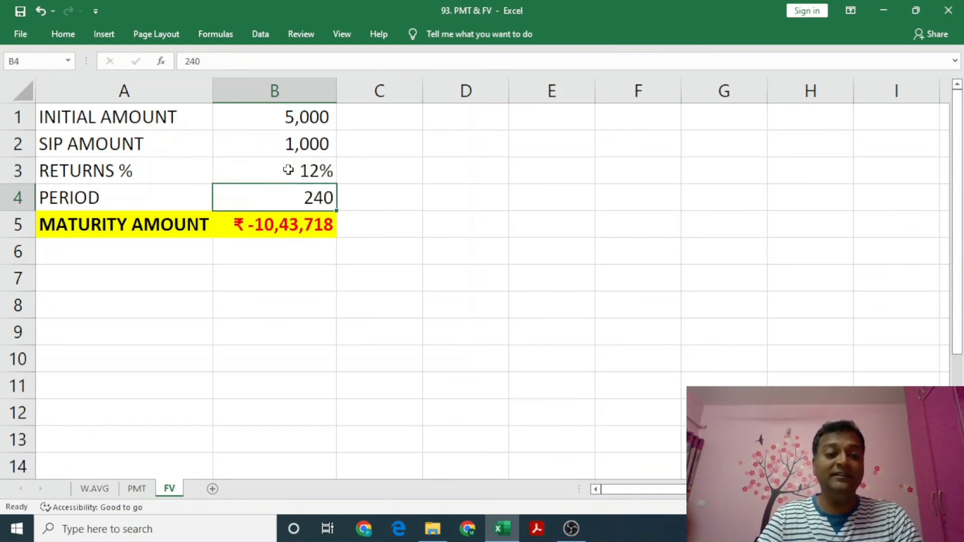